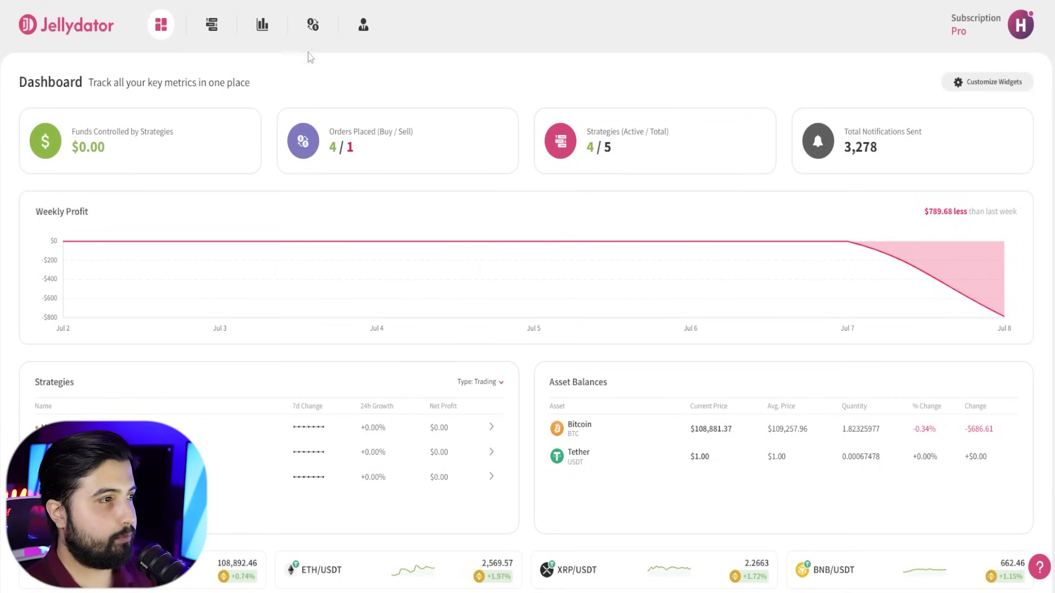
Create a strategy titled 'Bollinger Bands Reversal', described as 'Uses Bollinger Bands to decide when to buy or sell'.
{"action": "left_click", "coordinate": [212, 27]}
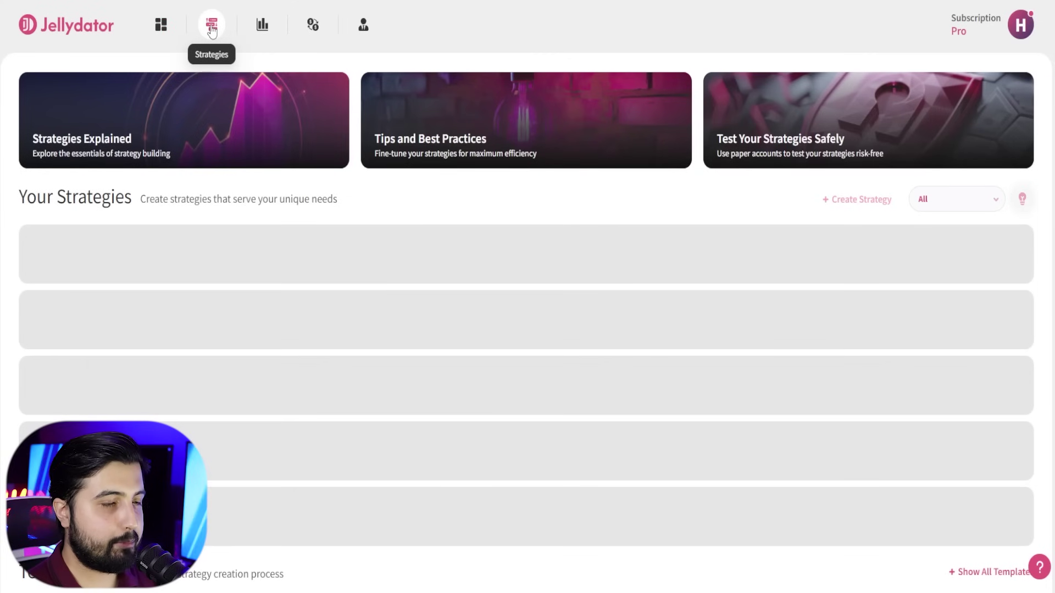
{"action": "left_click", "coordinate": [860, 201]}
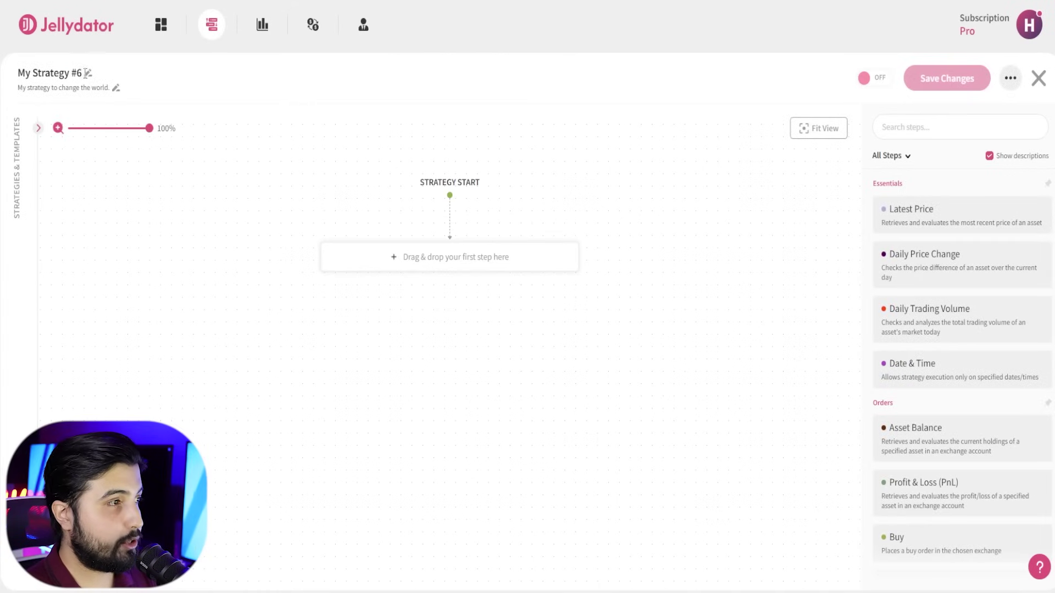
{"action": "left_click_drag", "start_coordinate": [18, 73], "coordinate": [145, 139]}
{"action": "type", "text": "Bollinger Bands Reversal"}
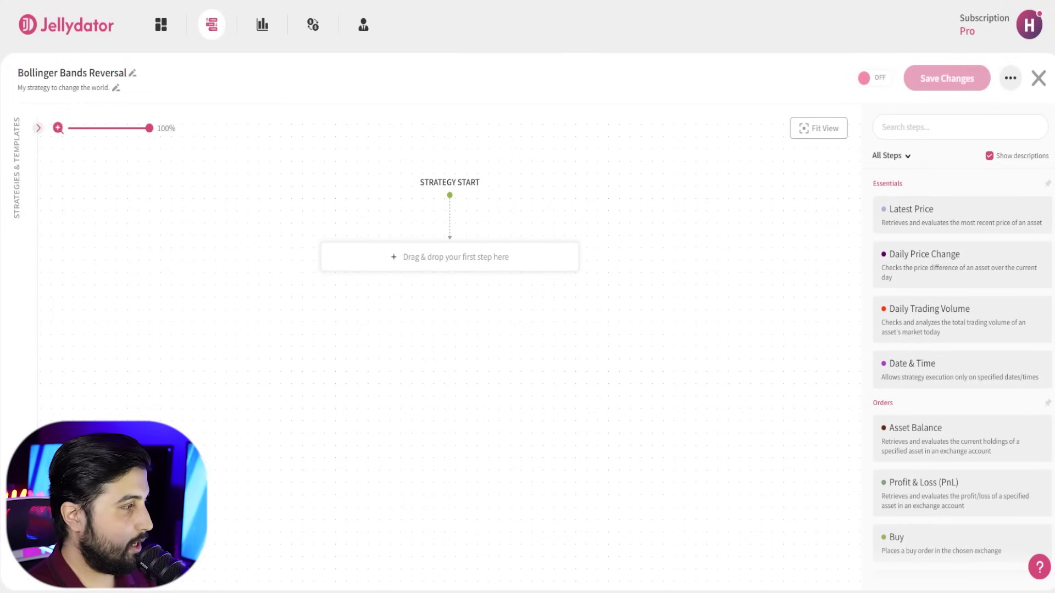
{"action": "left_click", "coordinate": [85, 87]}
{"action": "type", "text": "Uses Bollinger Bands to decide when to buy or sell"}
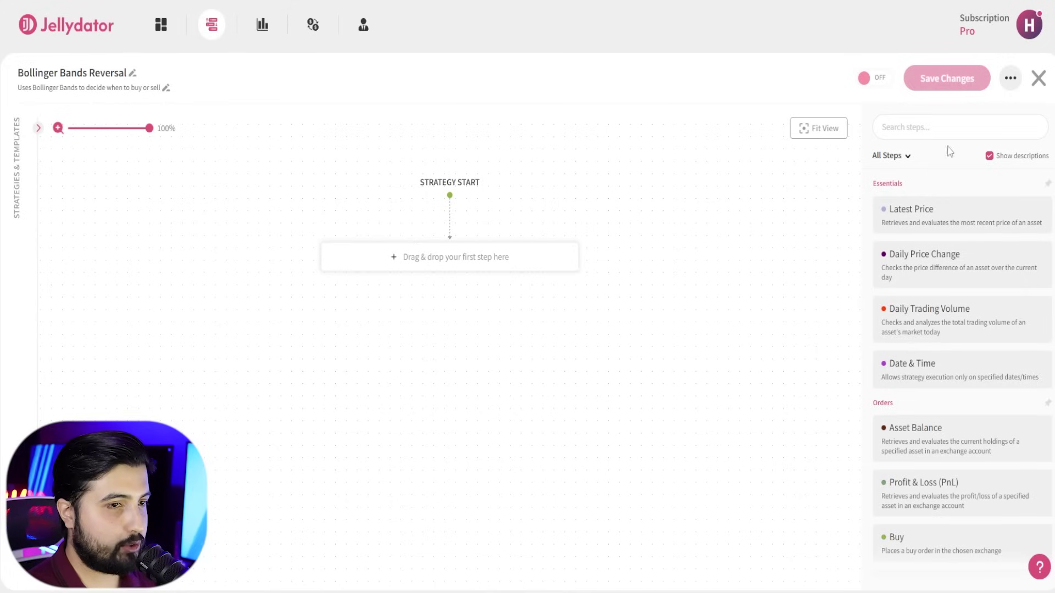
Place an Order Count step as the first step of the flow.
{"action": "left_click", "coordinate": [931, 121]}
{"action": "type", "text": "order"}
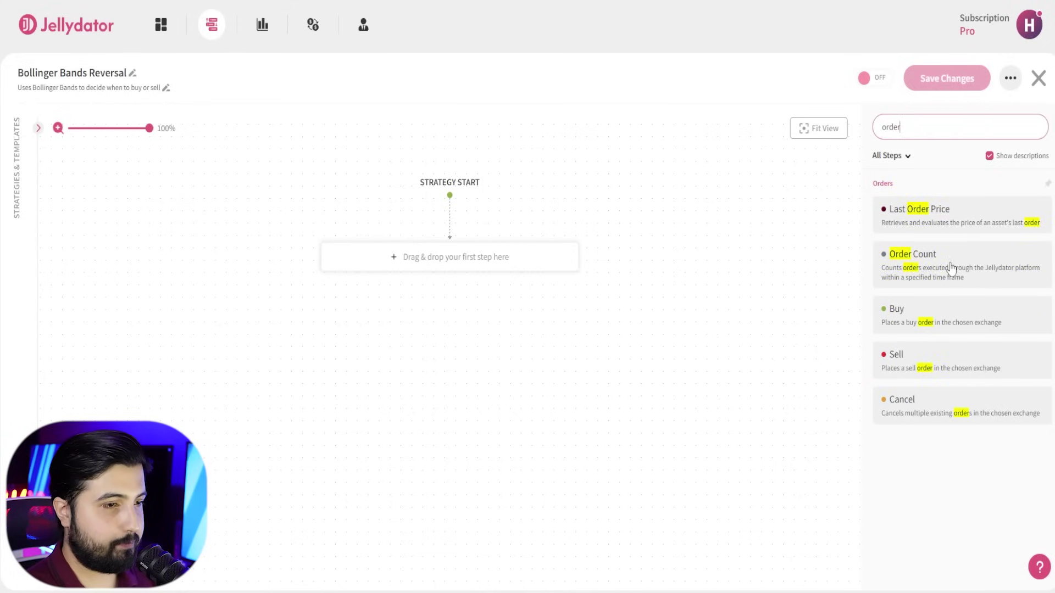
{"action": "left_click_drag", "start_coordinate": [955, 263], "coordinate": [446, 253]}
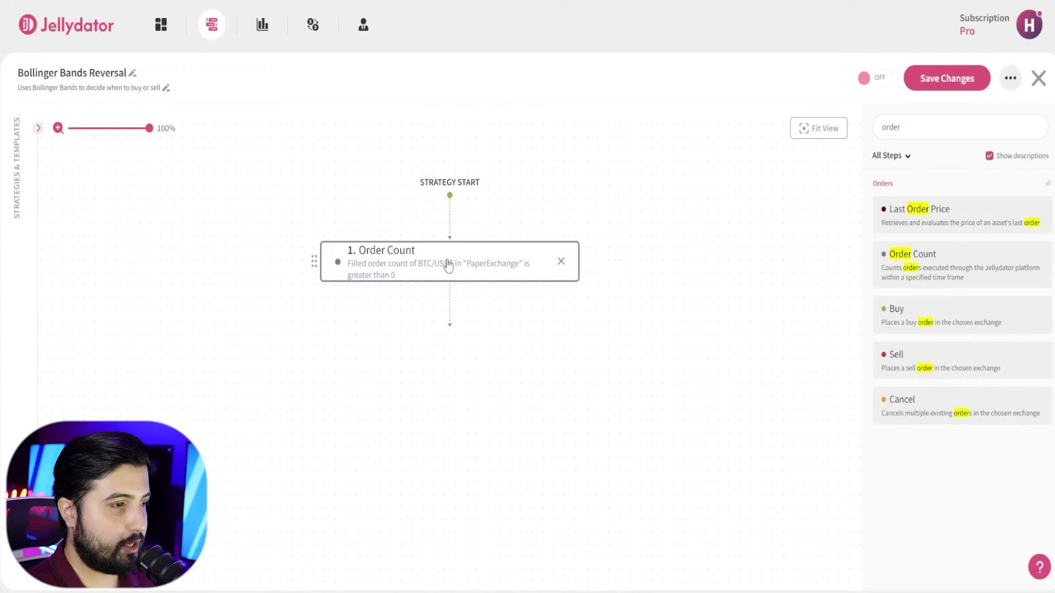
{"action": "left_click", "coordinate": [446, 268]}
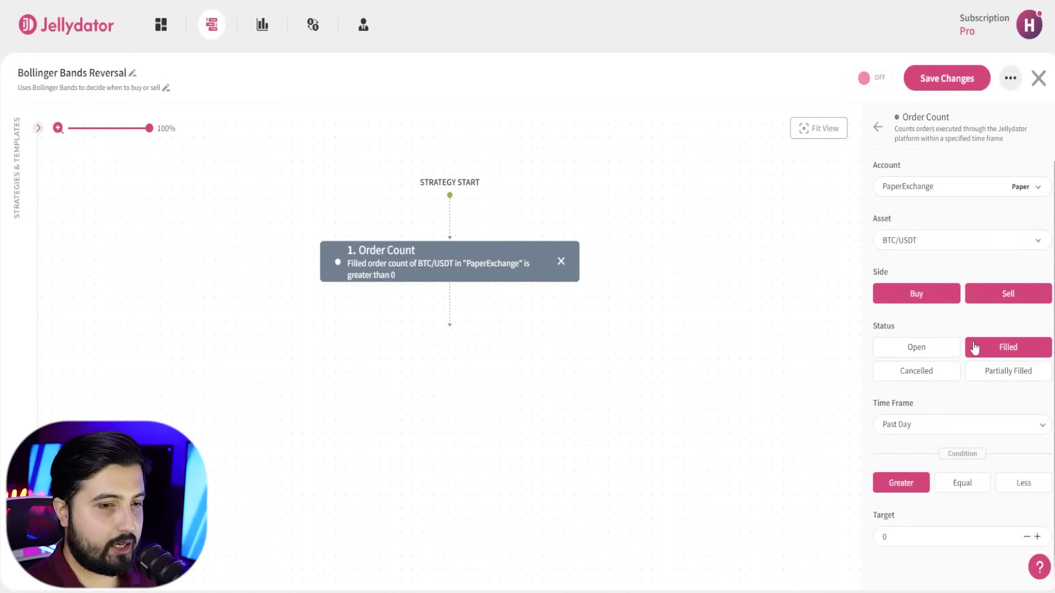
Count open and partially filled orders (not filled) over All Time, with condition Equal.
{"action": "left_click", "coordinate": [941, 352]}
{"action": "left_click", "coordinate": [1017, 370]}
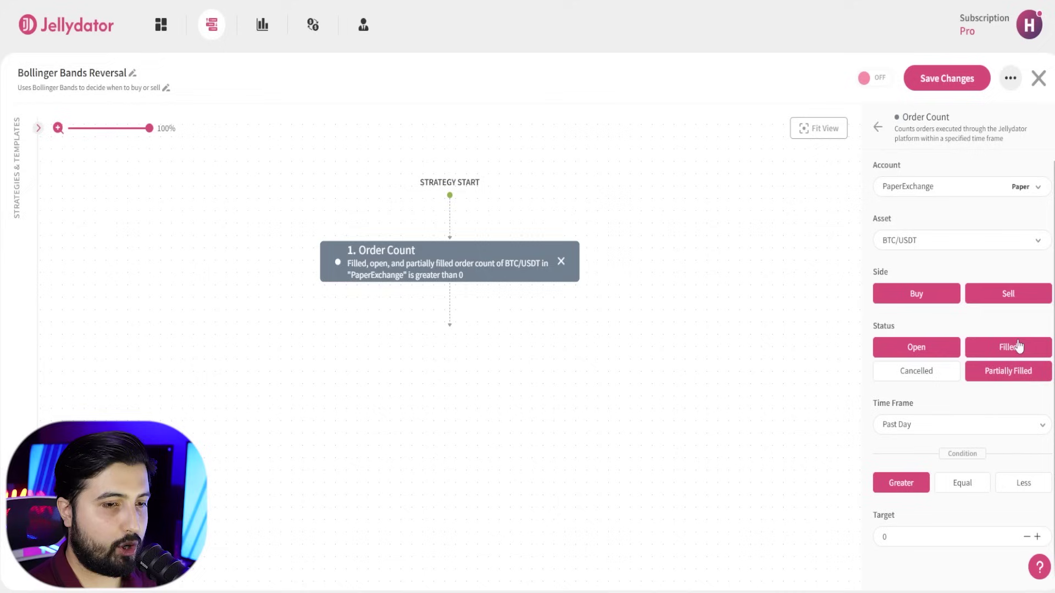
{"action": "left_click", "coordinate": [1019, 346]}
{"action": "left_click", "coordinate": [949, 425]}
{"action": "scroll", "coordinate": [917, 365], "scroll_direction": "down", "scroll_amount": 3}
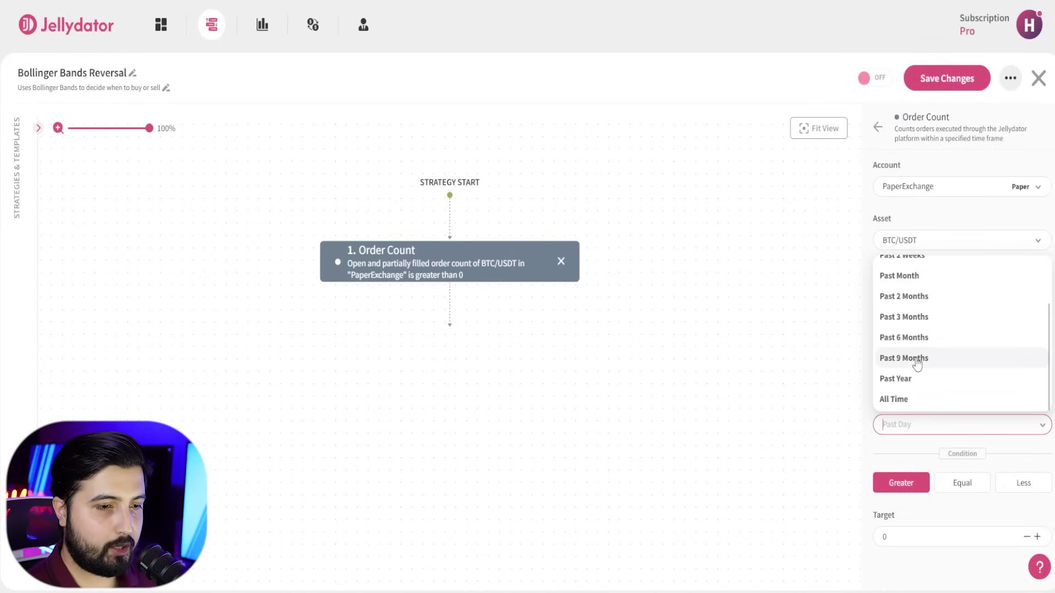
{"action": "left_click", "coordinate": [916, 400]}
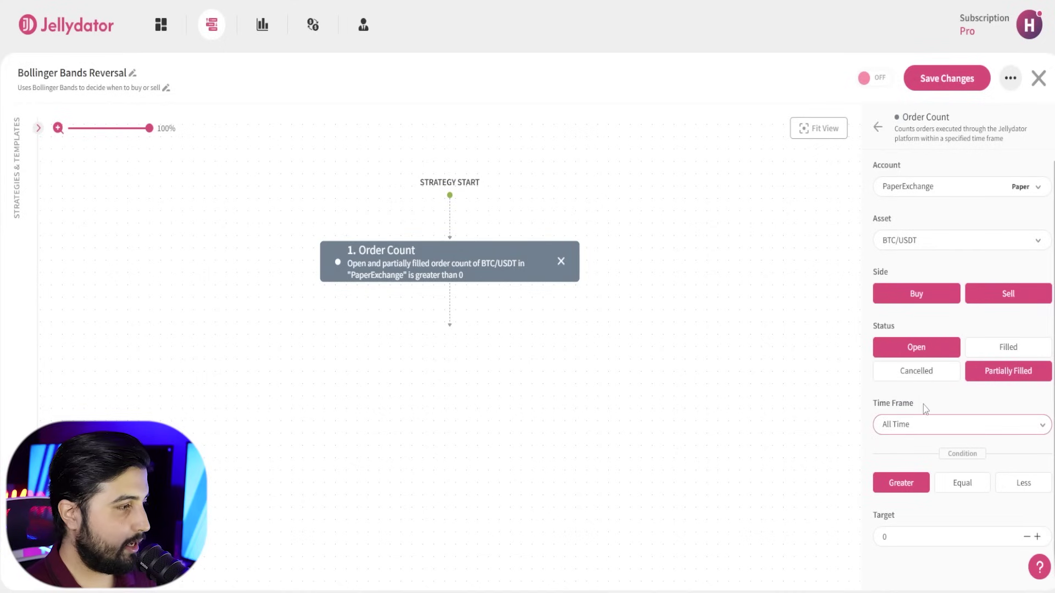
{"action": "left_click", "coordinate": [971, 487]}
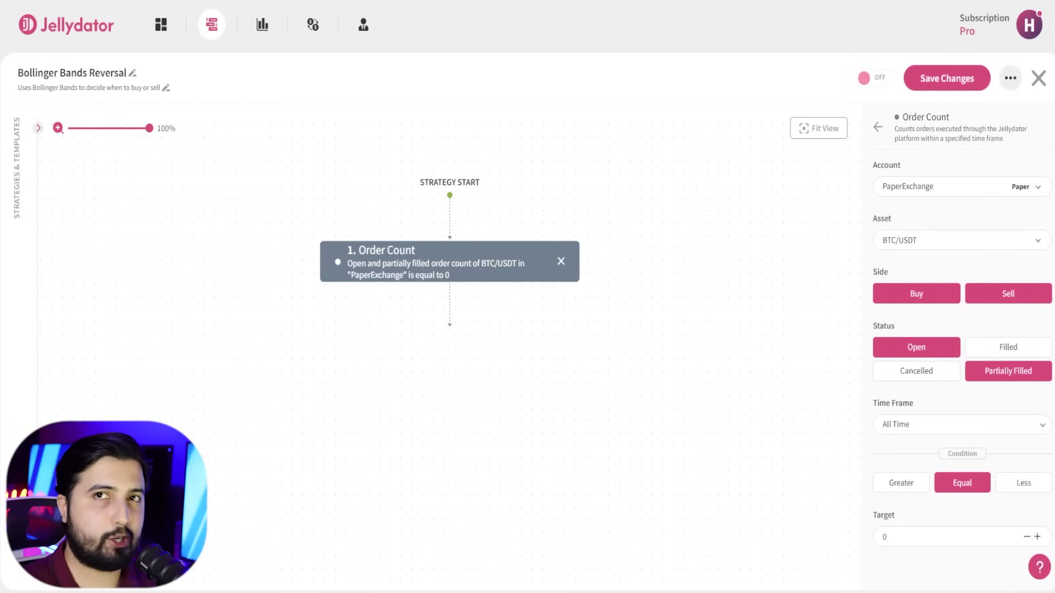
{"action": "left_click", "coordinate": [878, 127]}
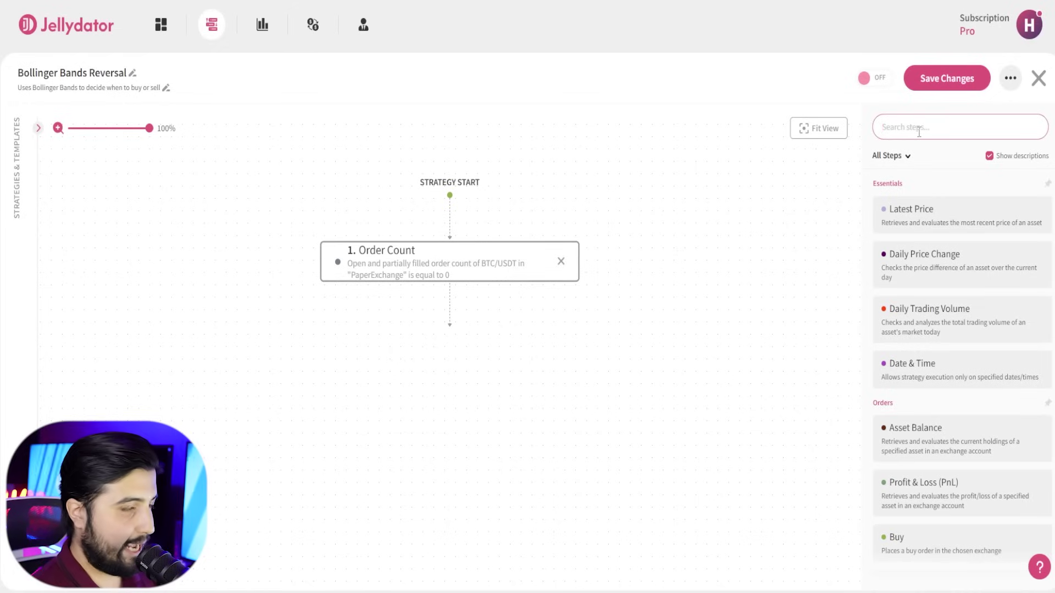
Drop a Paths split below Order Count, creating the Path A and Path B branches.
{"action": "type", "text": "path"}
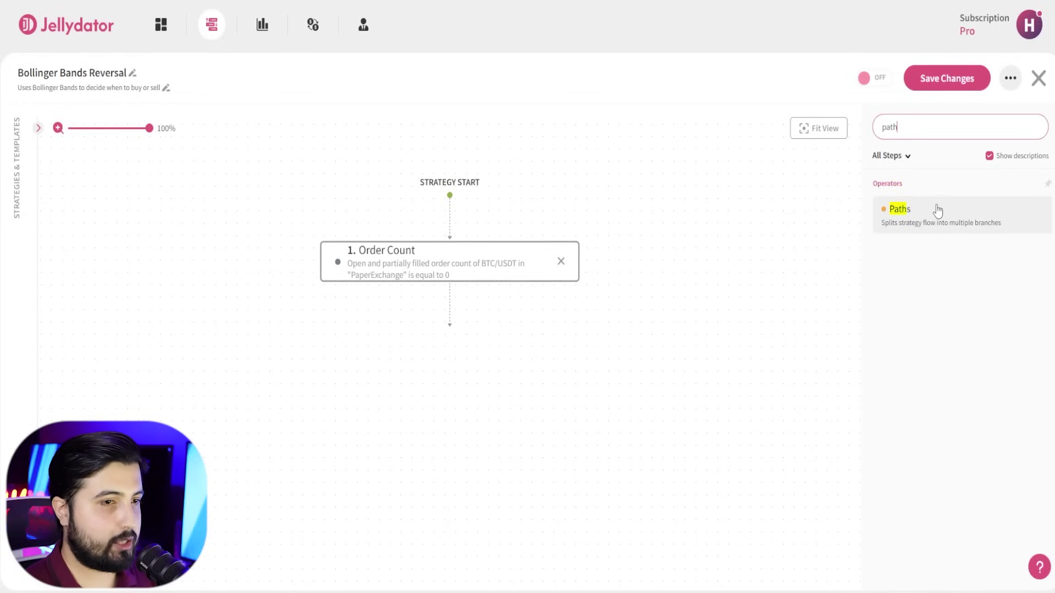
{"action": "left_click_drag", "start_coordinate": [937, 212], "coordinate": [479, 295]}
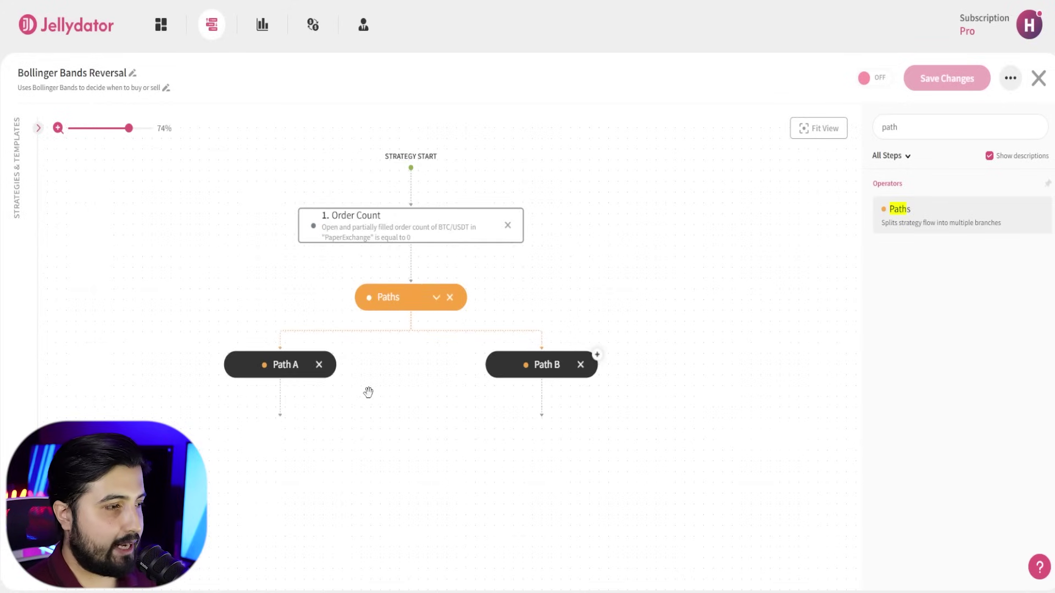
{"action": "left_click_drag", "start_coordinate": [368, 393], "coordinate": [381, 331]}
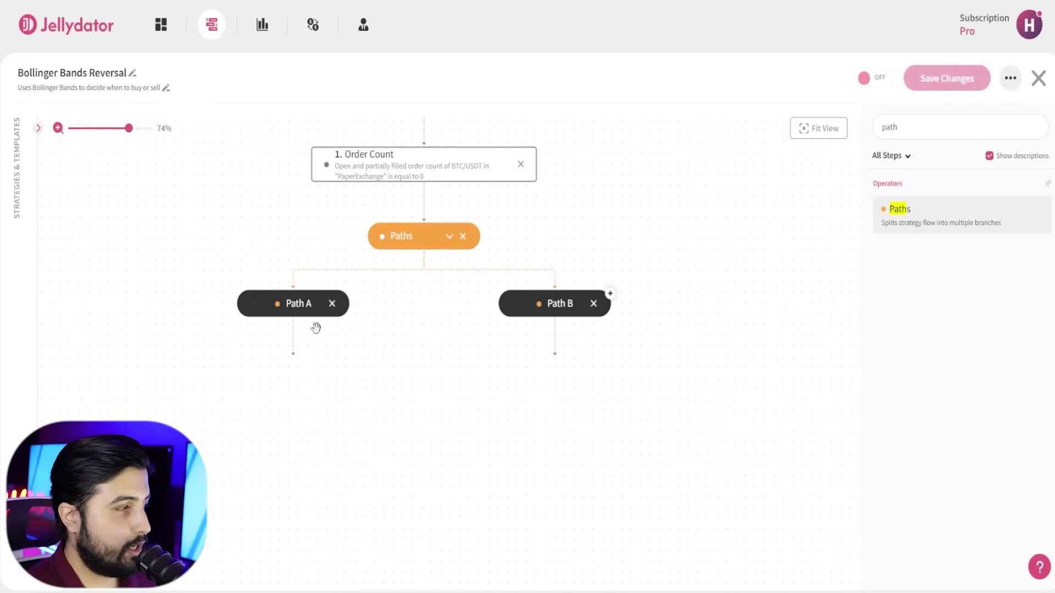
Search 'ass' and place an Asset Balance step under Path A.
{"action": "left_click_drag", "start_coordinate": [934, 127], "coordinate": [873, 139]}
{"action": "key", "text": "BackSpace"}
{"action": "type", "text": "ass"}
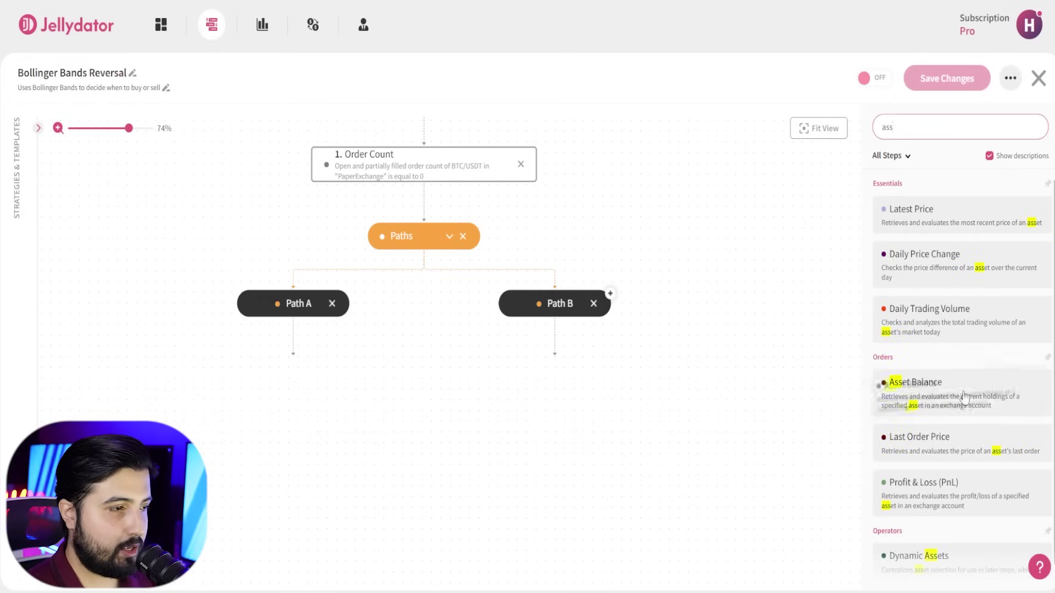
{"action": "left_click_drag", "start_coordinate": [928, 395], "coordinate": [319, 341]}
{"action": "left_click", "coordinate": [284, 381]}
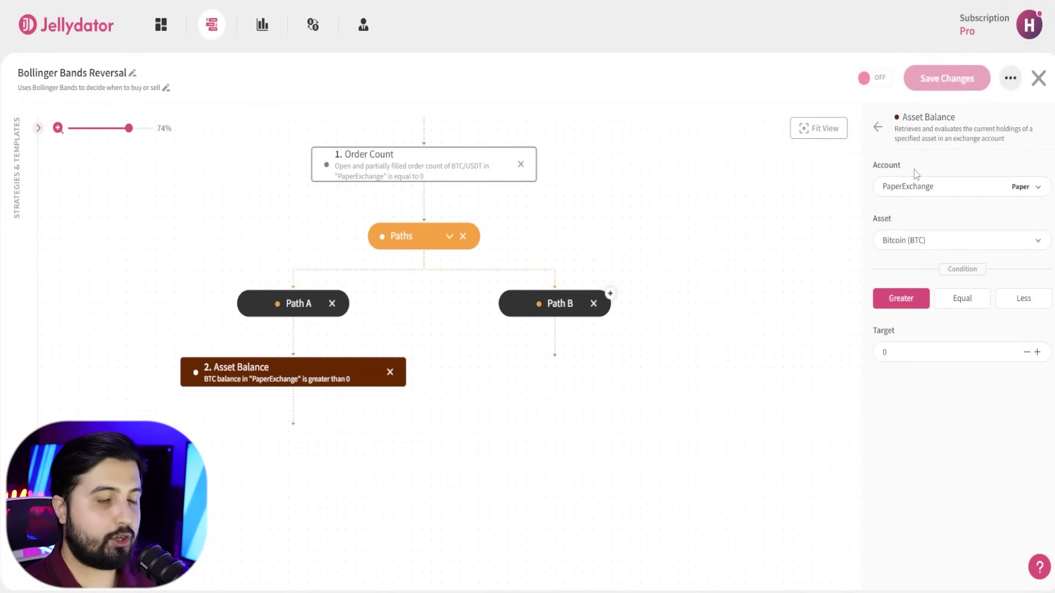
Set the Asset Balance check to USDT greater than or equal to 30.
{"action": "left_click", "coordinate": [925, 240]}
{"action": "left_click", "coordinate": [928, 327]}
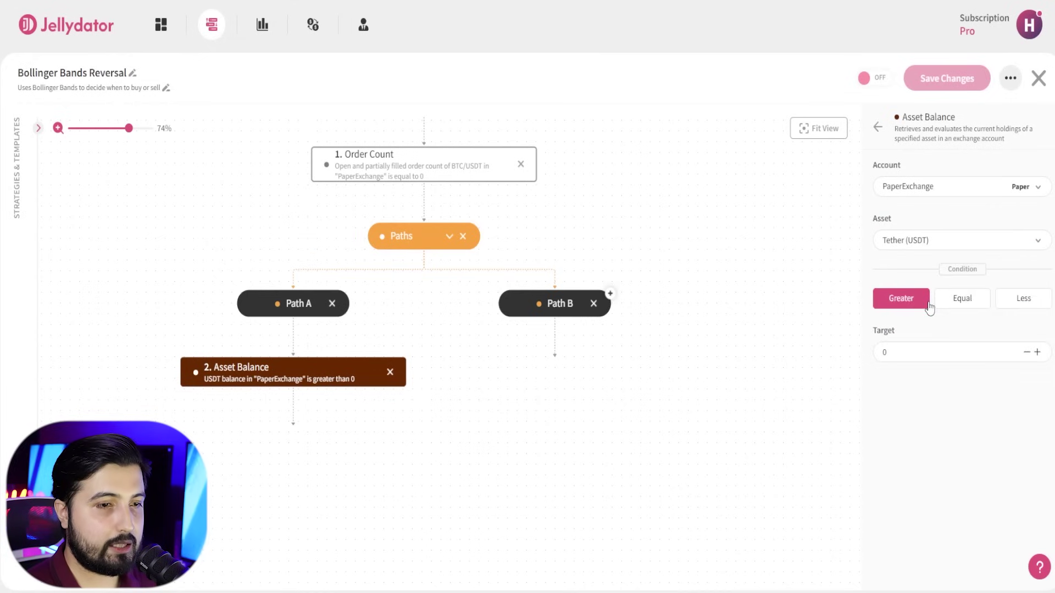
{"action": "left_click", "coordinate": [963, 306]}
{"action": "left_click", "coordinate": [890, 352]}
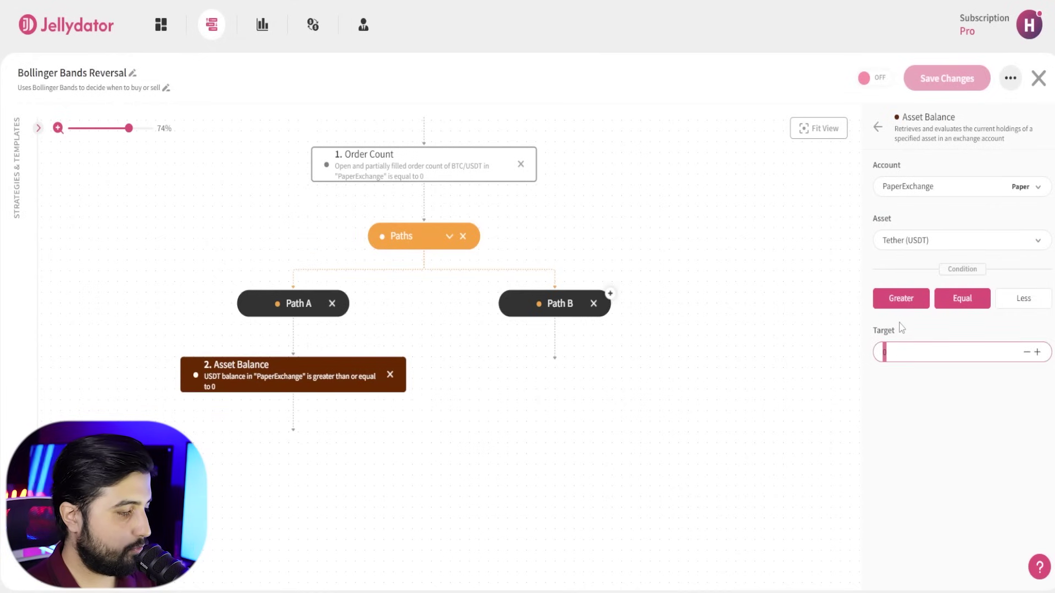
{"action": "type", "text": "30"}
{"action": "left_click", "coordinate": [853, 409]}
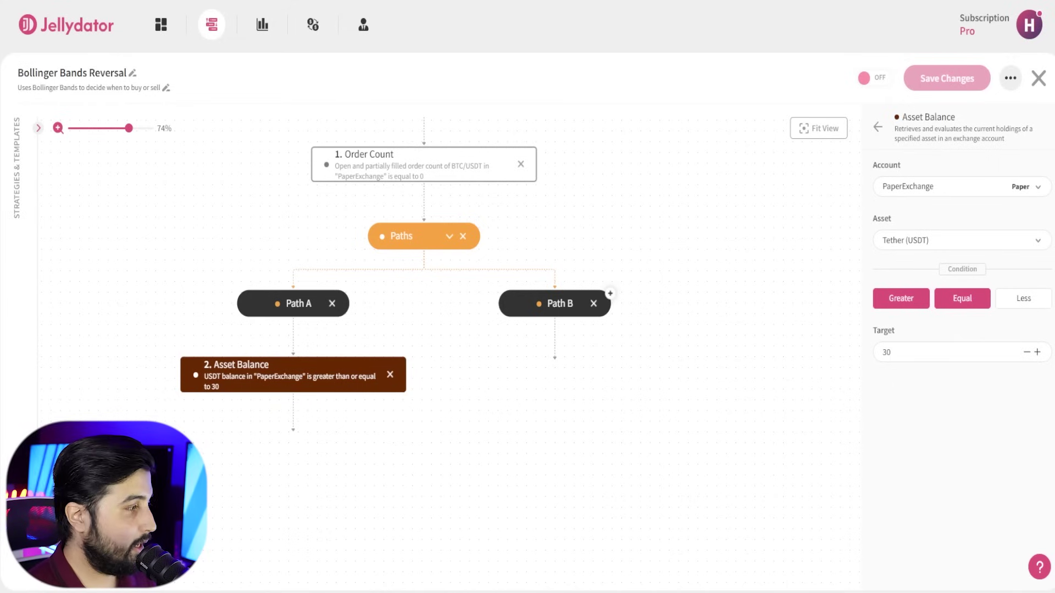
{"action": "left_click", "coordinate": [879, 128]}
{"action": "left_click", "coordinate": [893, 130]}
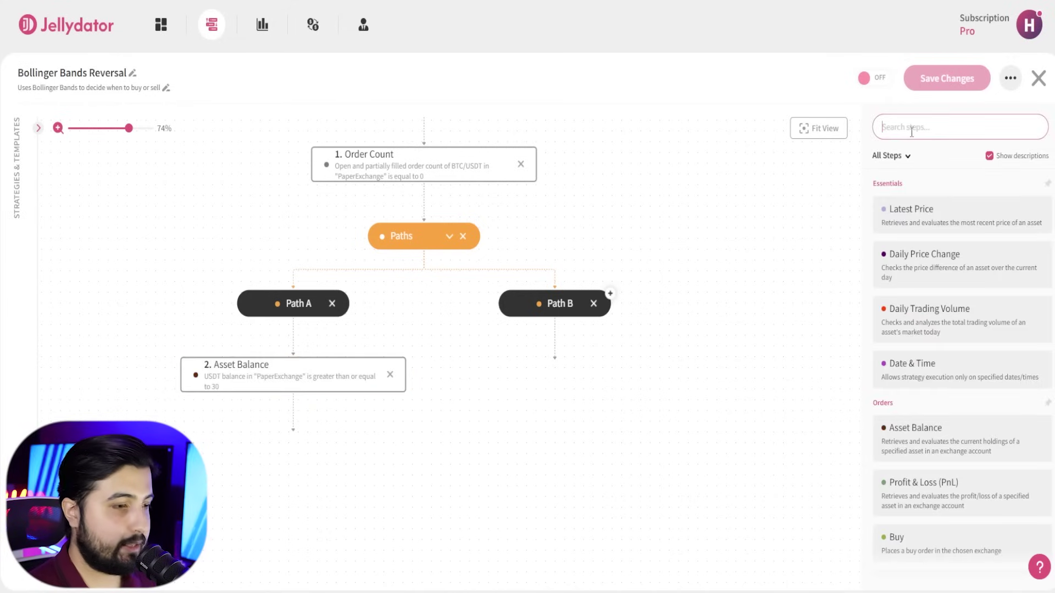
Add a Bollinger Bands step under Path A's Asset Balance step.
{"action": "type", "text": "boll"}
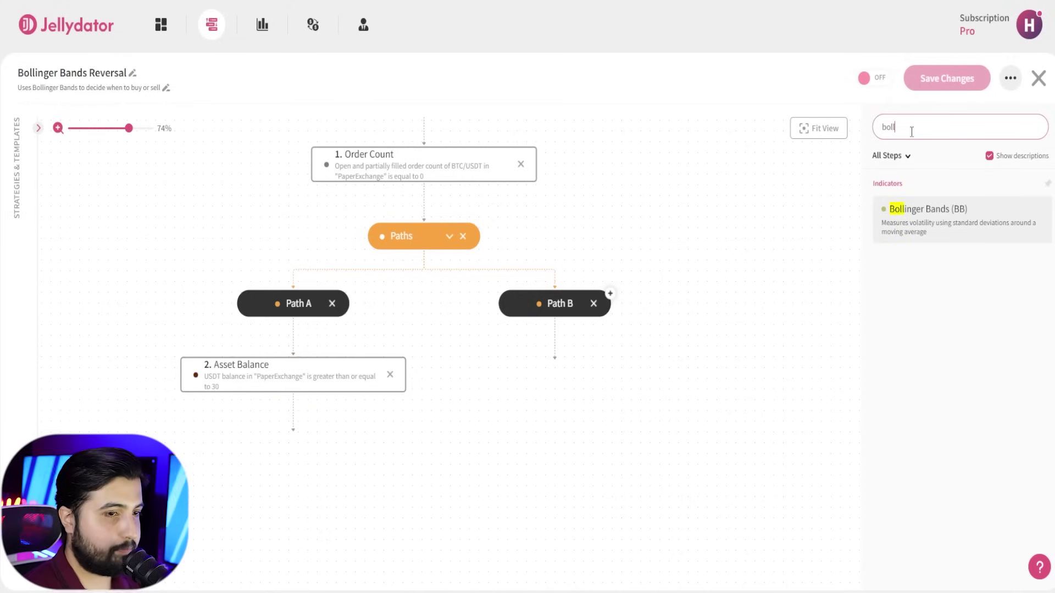
{"action": "left_click_drag", "start_coordinate": [944, 246], "coordinate": [268, 413]}
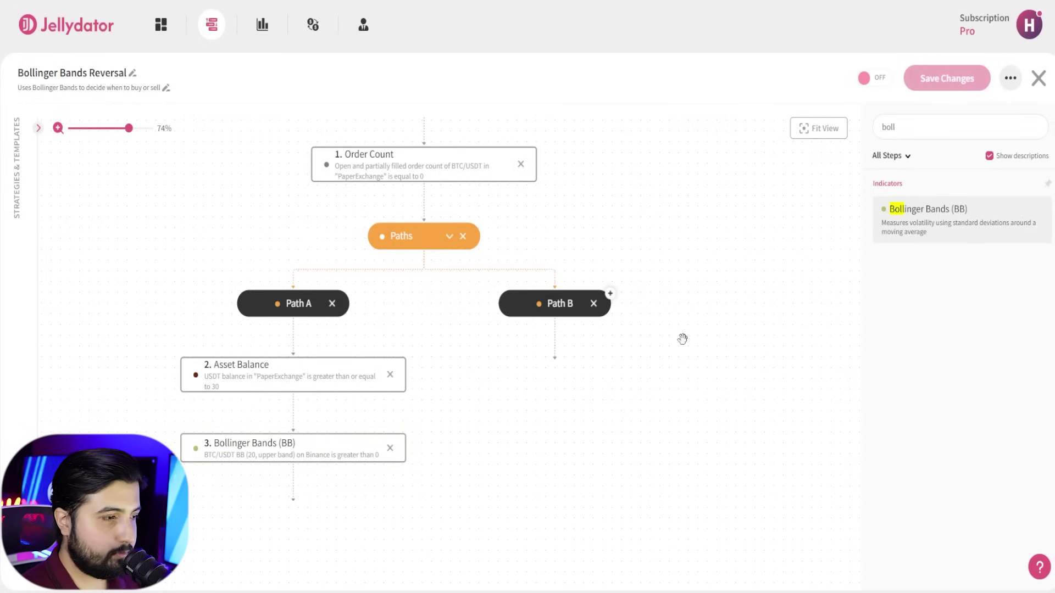
{"action": "left_click", "coordinate": [287, 458]}
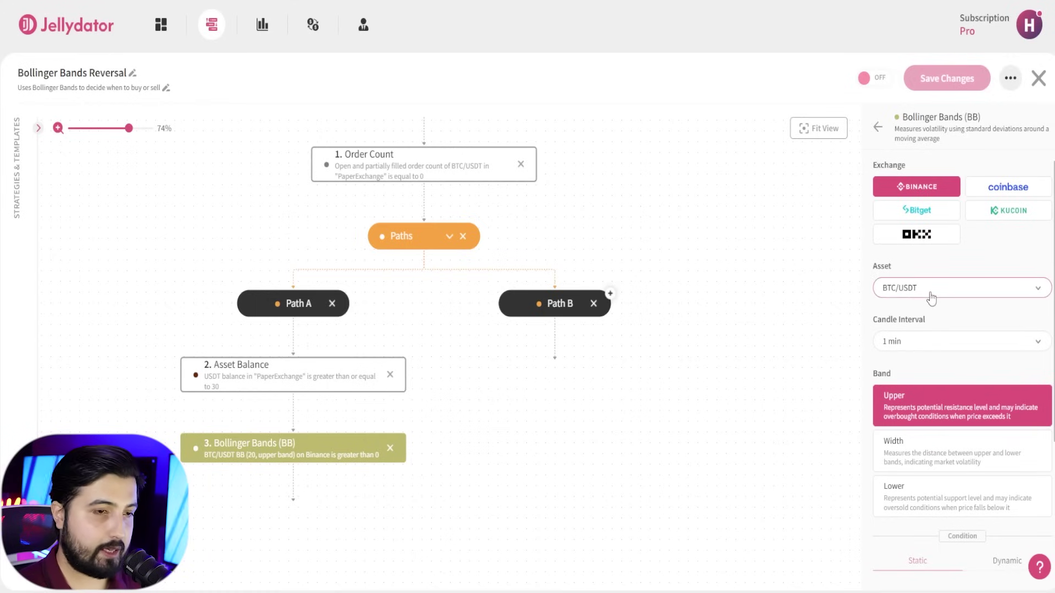
Set it to a 5 mins interval, lower band, dynamic condition against Latest Price.
{"action": "left_click", "coordinate": [925, 345]}
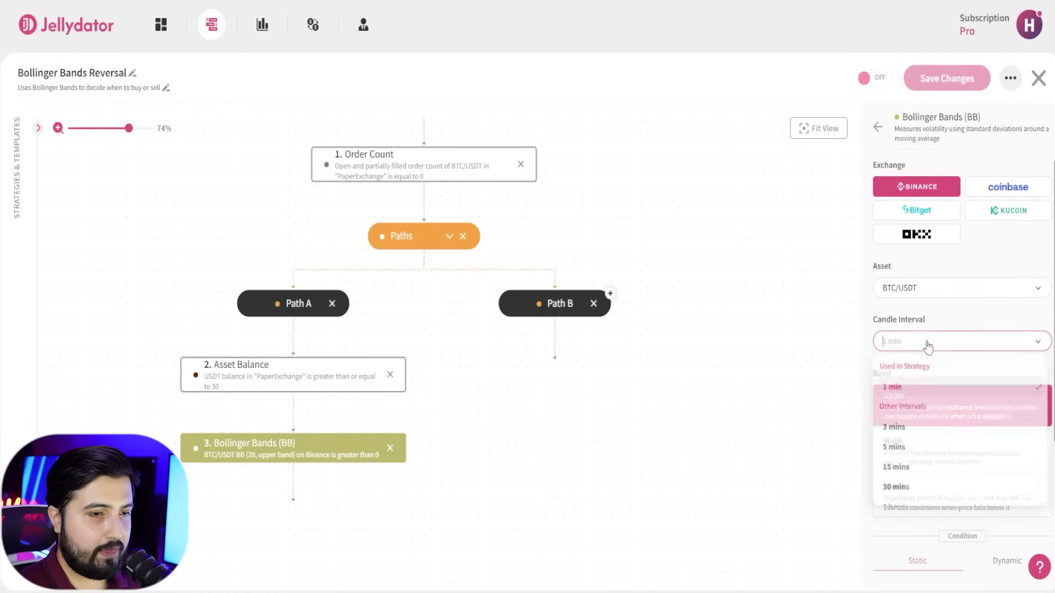
{"action": "left_click", "coordinate": [931, 449]}
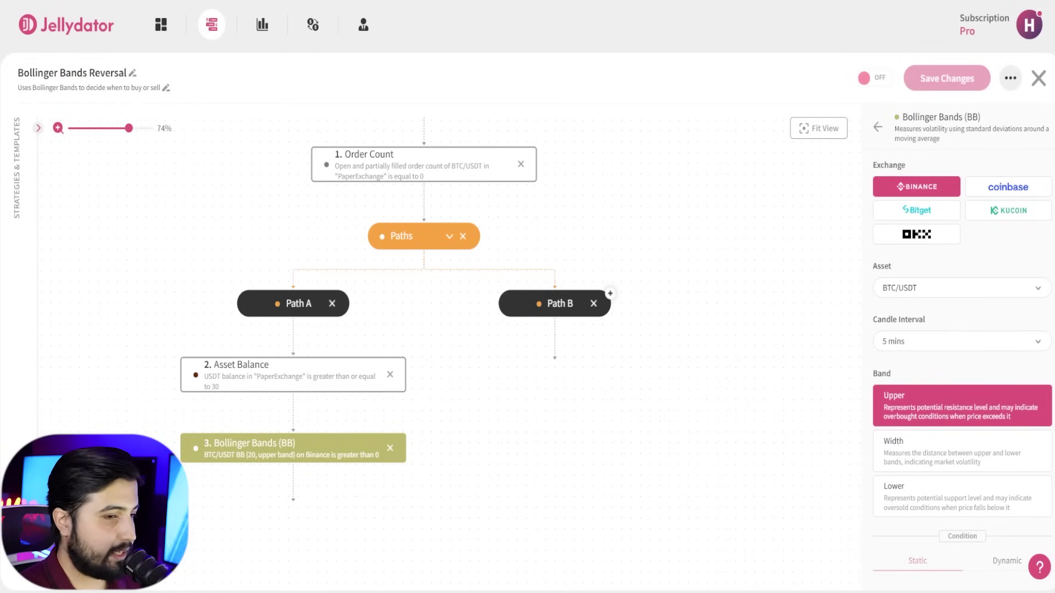
{"action": "scroll", "coordinate": [930, 464], "scroll_direction": "down", "scroll_amount": 2}
{"action": "left_click", "coordinate": [937, 437]}
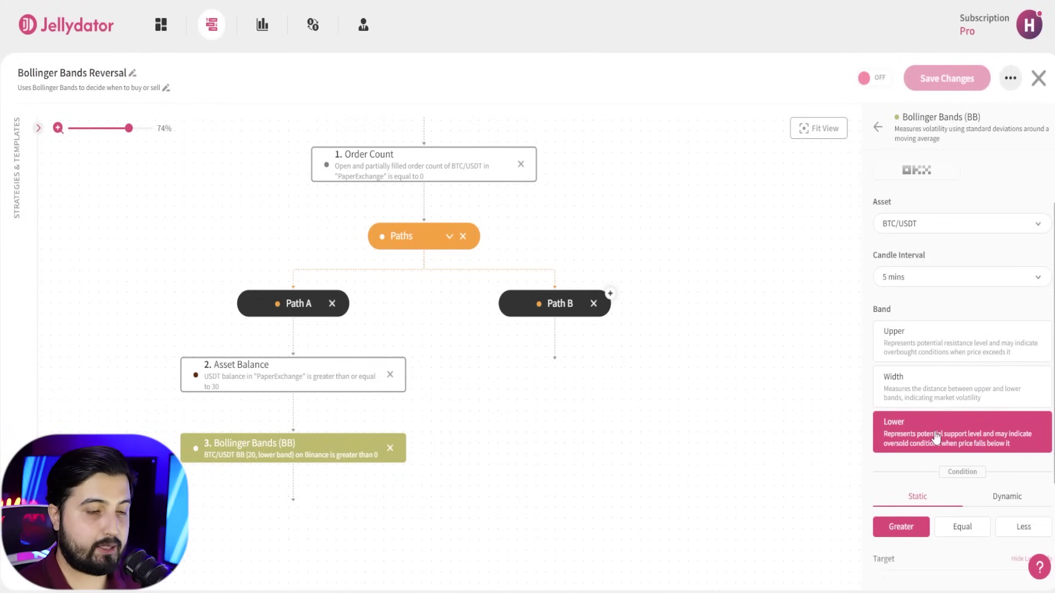
{"action": "scroll", "coordinate": [998, 371], "scroll_direction": "down", "scroll_amount": 3}
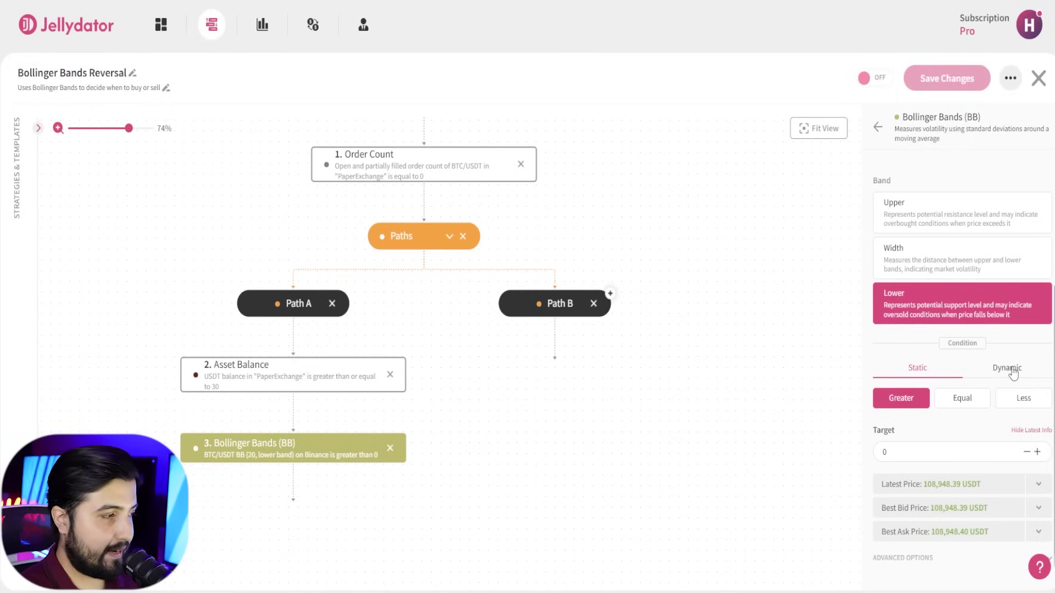
{"action": "left_click", "coordinate": [1013, 373]}
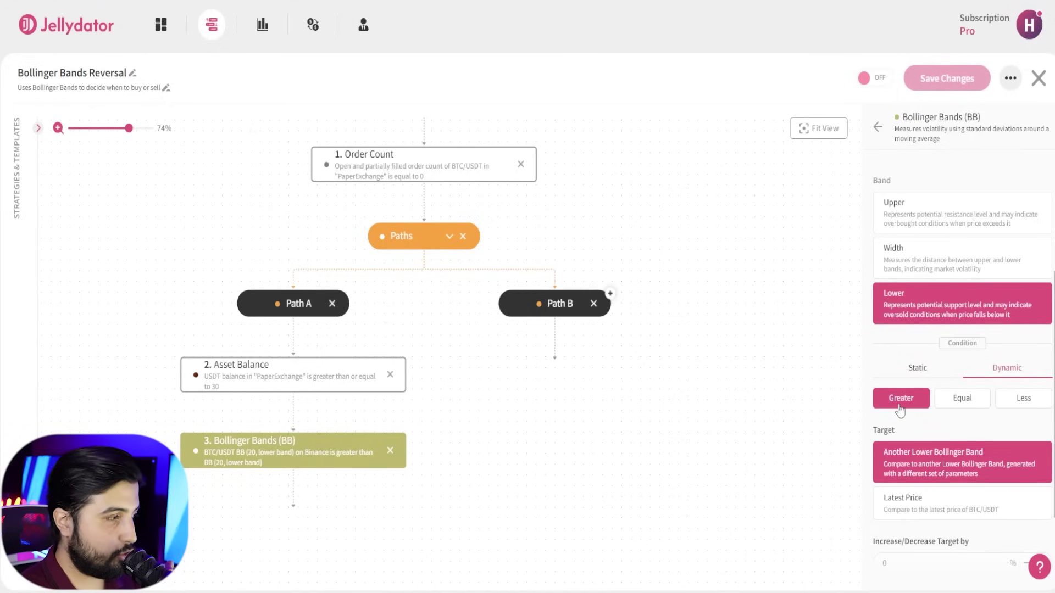
{"action": "scroll", "coordinate": [933, 488], "scroll_direction": "down", "scroll_amount": 1}
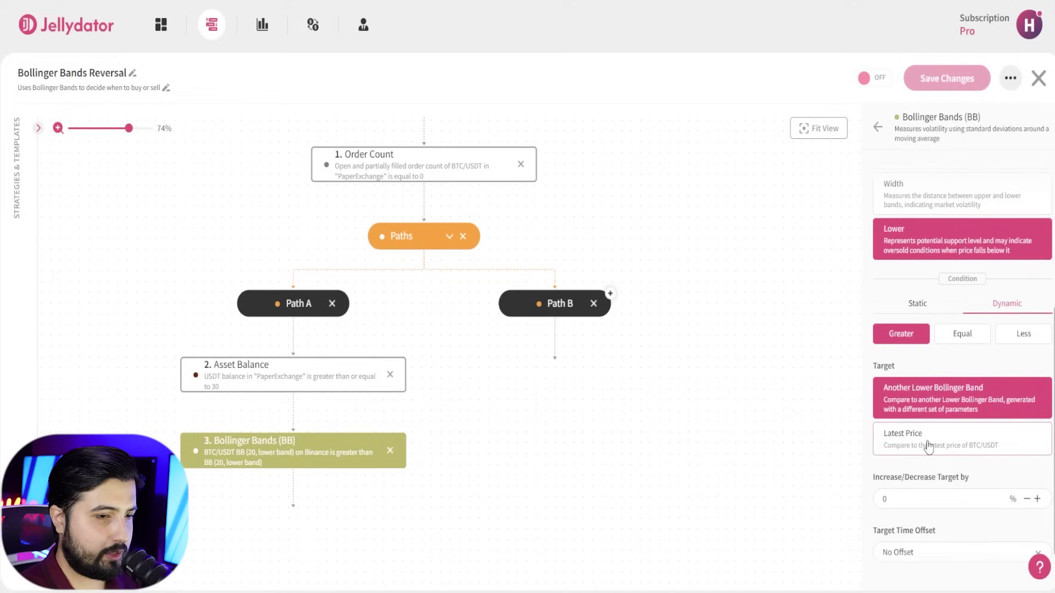
{"action": "left_click", "coordinate": [928, 445]}
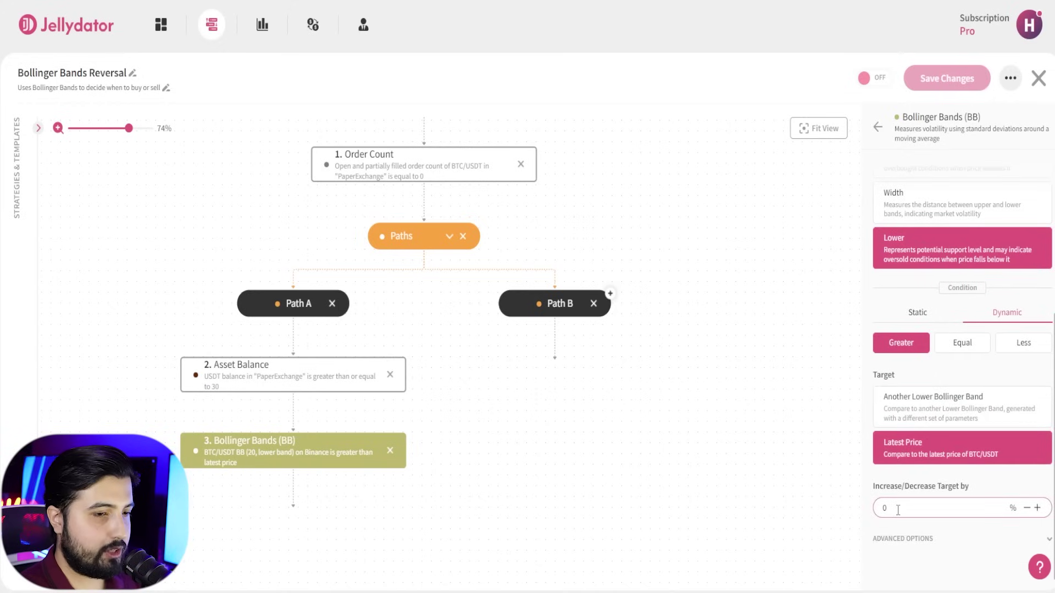
{"action": "left_click", "coordinate": [784, 432]}
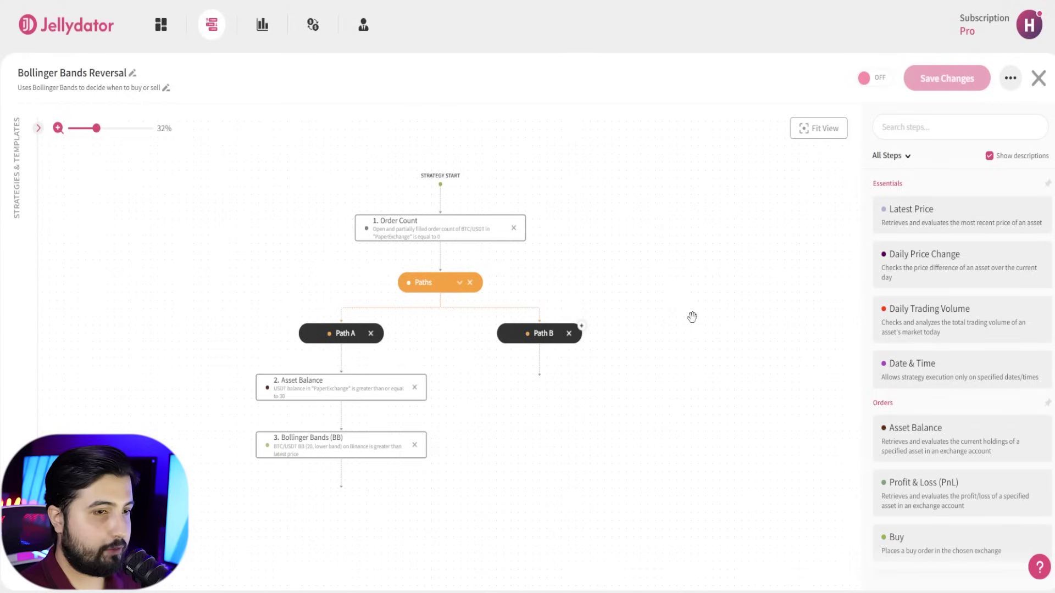
{"action": "left_click", "coordinate": [926, 133]}
Add a Buy step below Bollinger Bands that spends 100% of USDT at Best Ask Price.
{"action": "type", "text": "buy"}
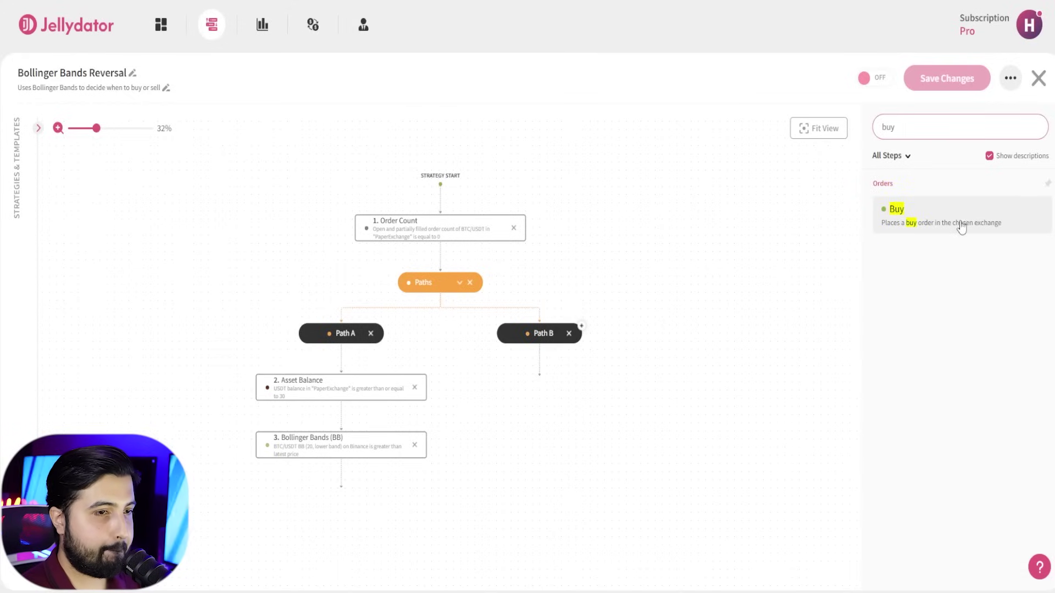
{"action": "left_click_drag", "start_coordinate": [958, 226], "coordinate": [351, 503]}
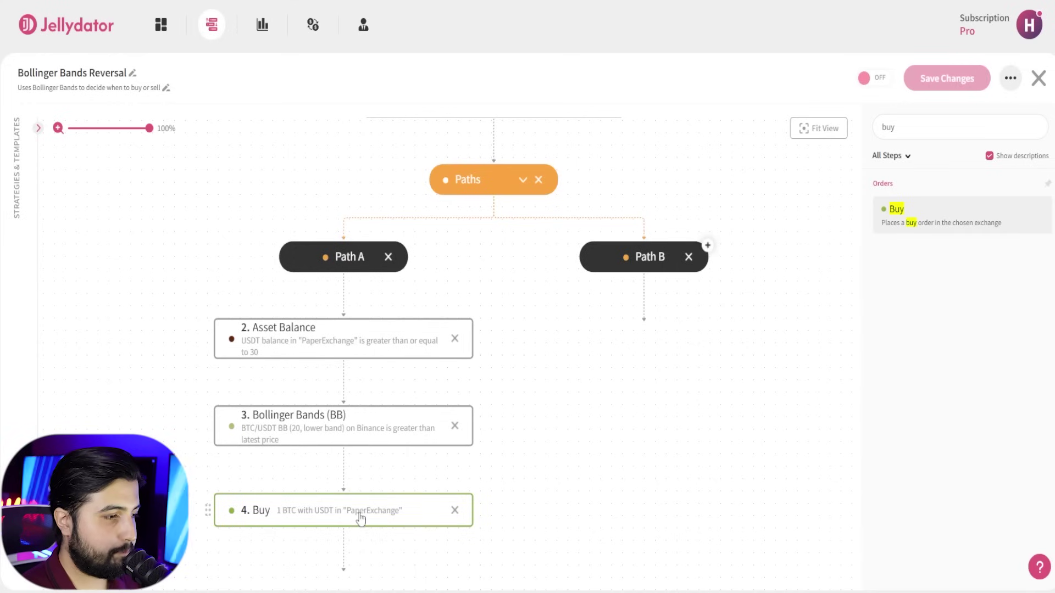
{"action": "left_click", "coordinate": [359, 516]}
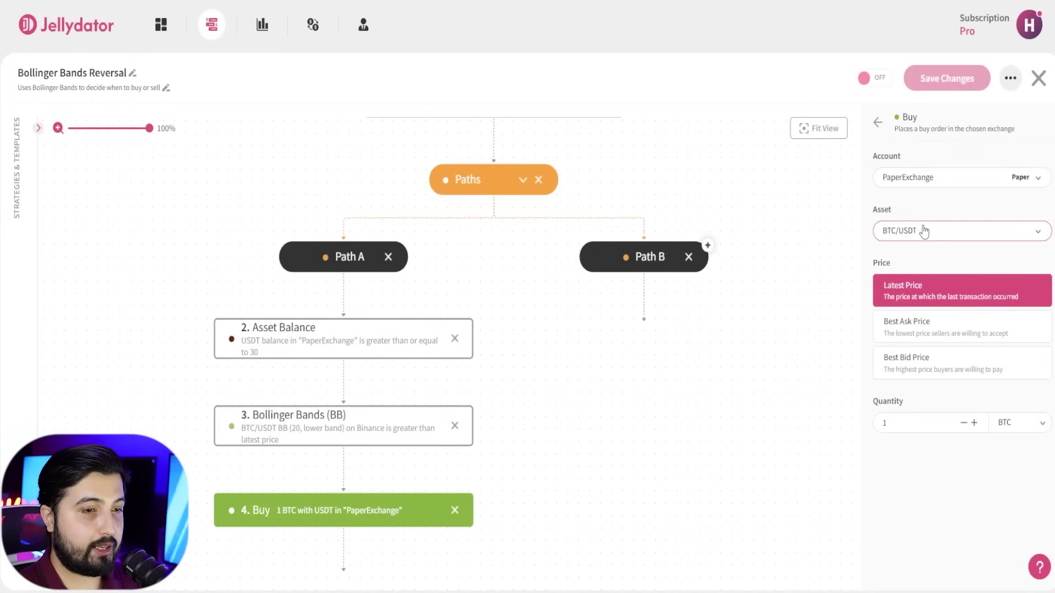
{"action": "left_click", "coordinate": [923, 335]}
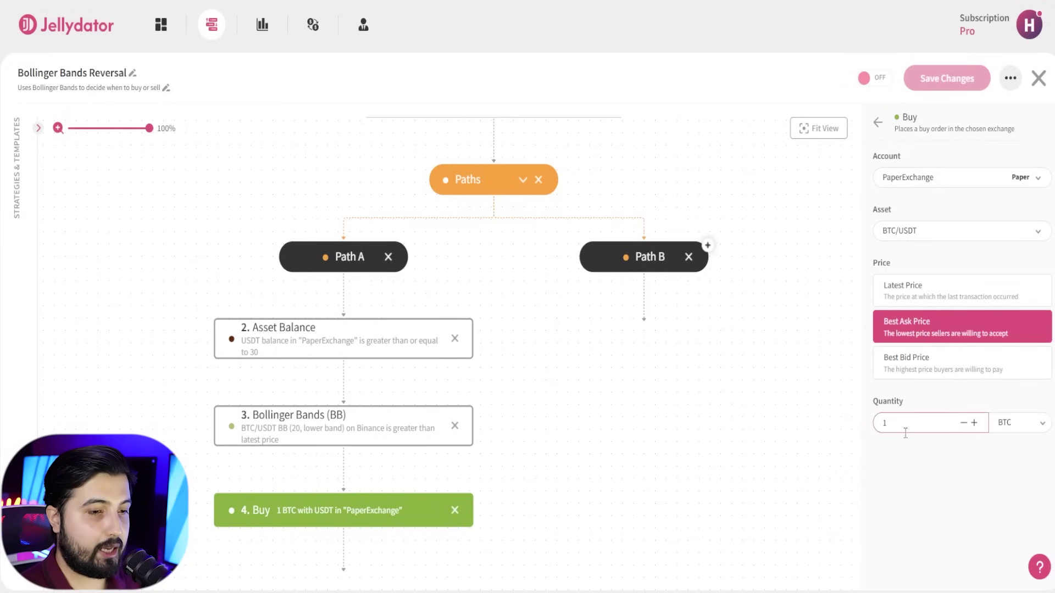
{"action": "left_click_drag", "start_coordinate": [905, 424], "coordinate": [802, 424]}
{"action": "left_click", "coordinate": [1019, 423]}
{"action": "left_click", "coordinate": [1014, 467]}
{"action": "type", "text": "100"}
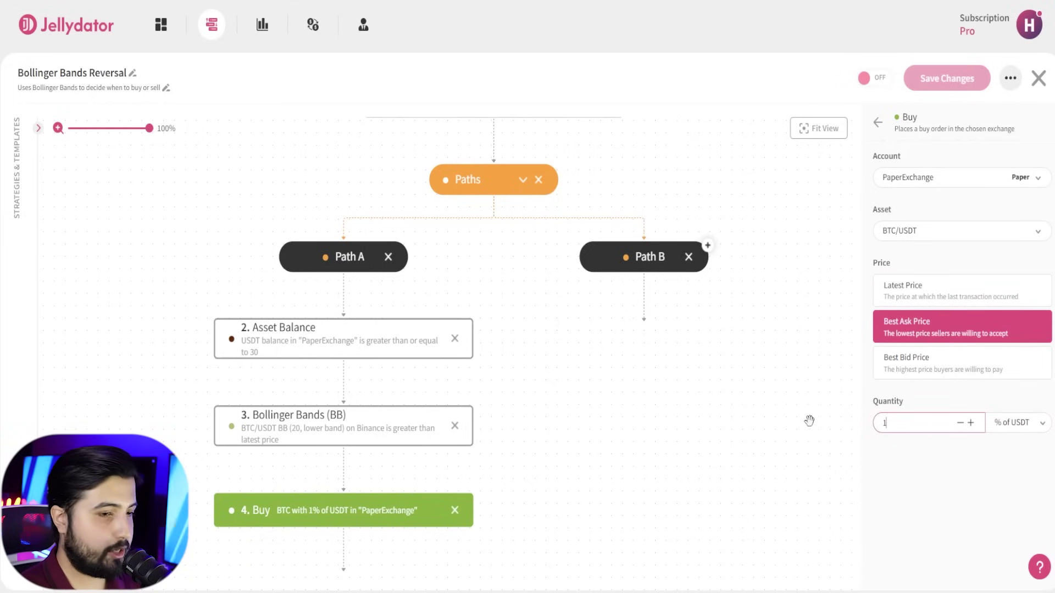
{"action": "left_click", "coordinate": [946, 484]}
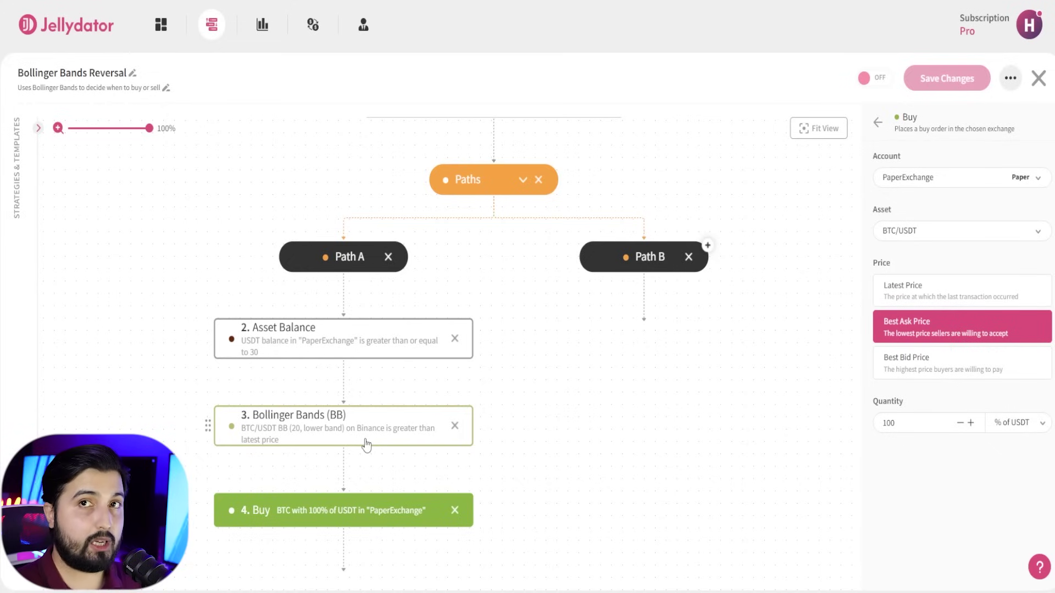
Review the settings of Path A's Asset Balance, Bollinger Bands and Buy steps.
{"action": "left_click", "coordinate": [318, 351]}
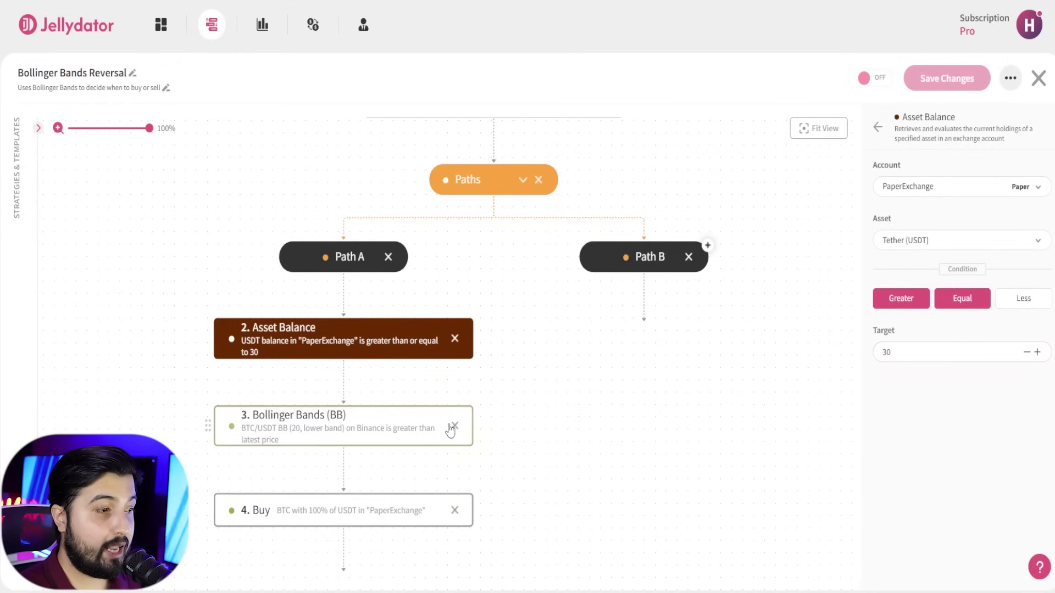
{"action": "left_click", "coordinate": [360, 424]}
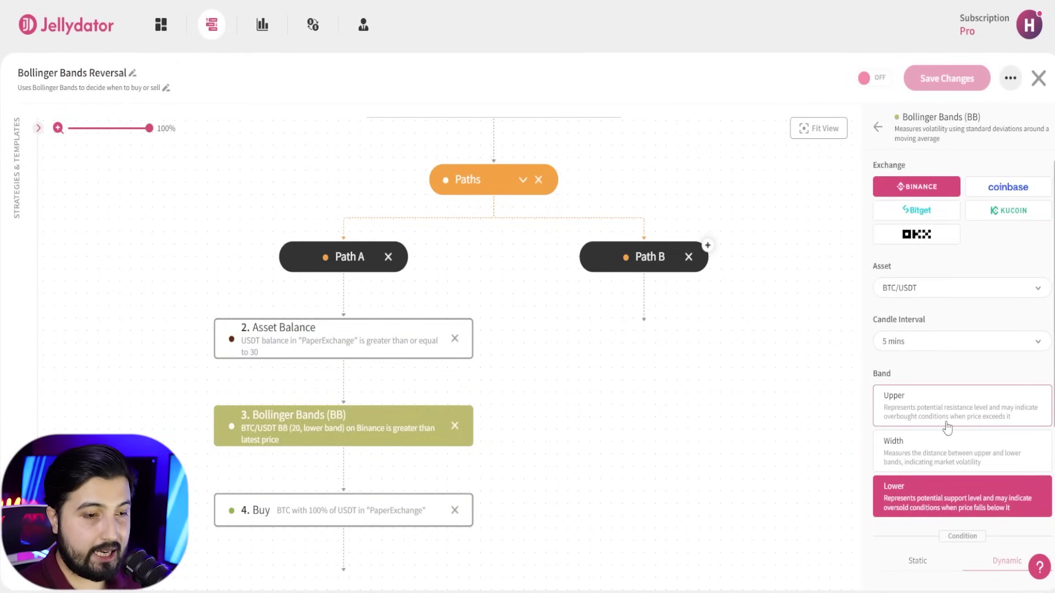
{"action": "scroll", "coordinate": [950, 427], "scroll_direction": "down", "scroll_amount": 2}
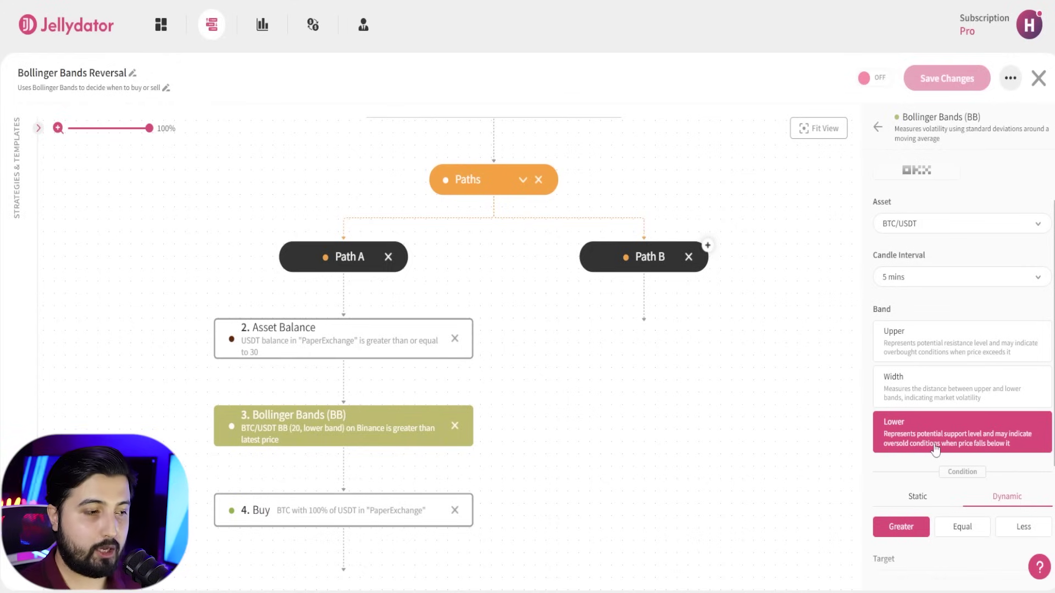
{"action": "left_click", "coordinate": [404, 514]}
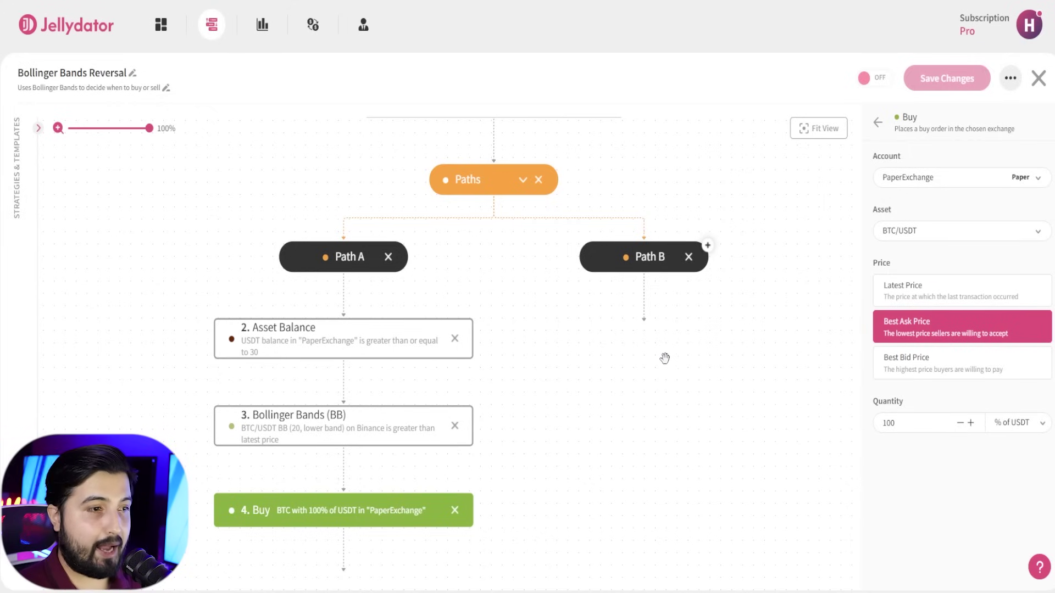
Add an Asset Balance step under Path B.
{"action": "left_click", "coordinate": [878, 122]}
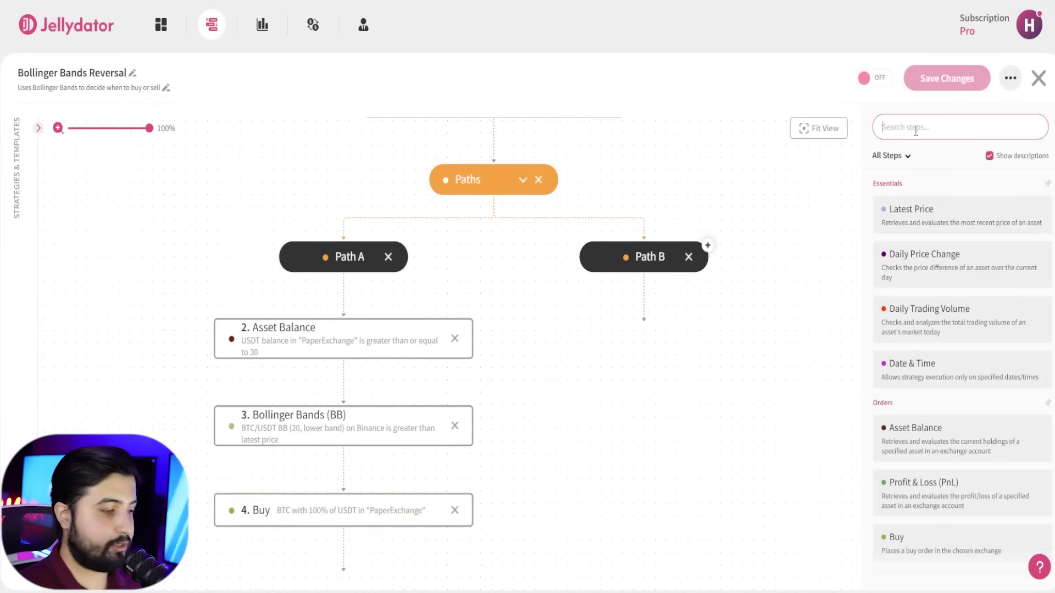
{"action": "type", "text": "asse"}
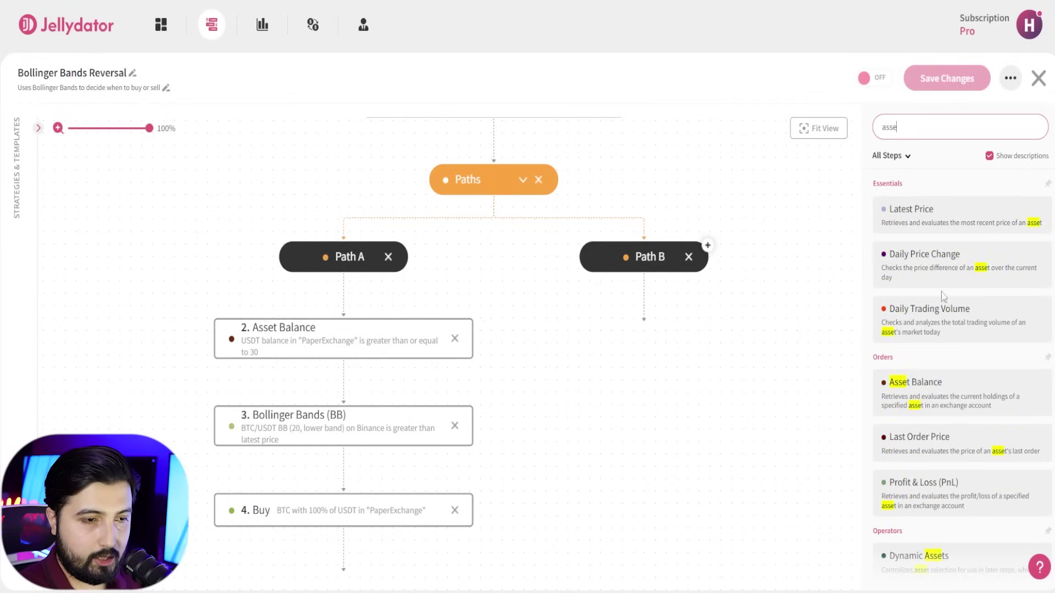
{"action": "left_click_drag", "start_coordinate": [920, 382], "coordinate": [638, 302]}
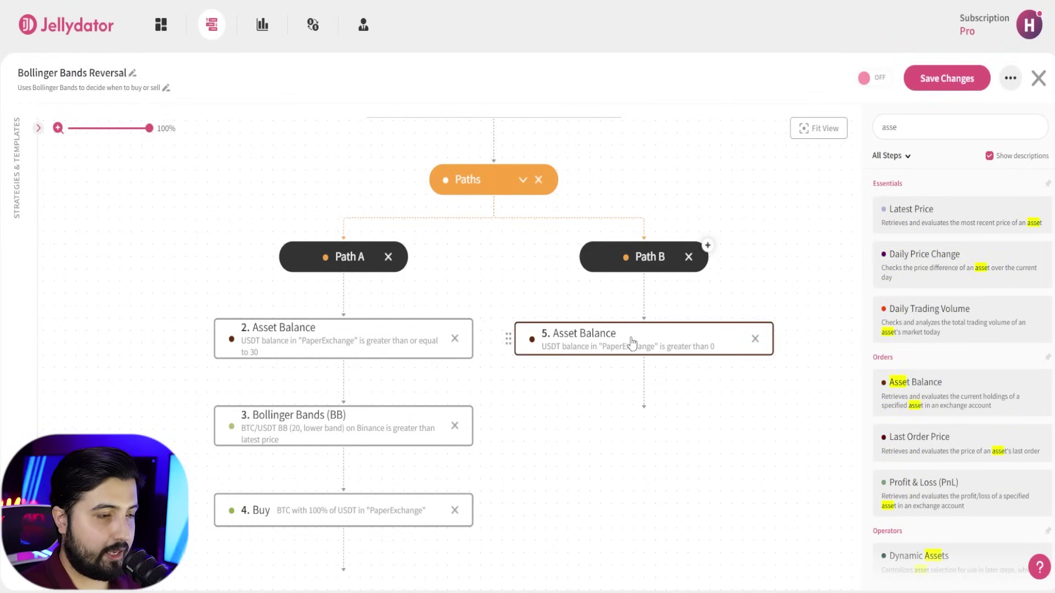
{"action": "left_click", "coordinate": [632, 343]}
Set it to Bitcoin (BTC) greater than or equal to 0.000001.
{"action": "left_click", "coordinate": [912, 240]}
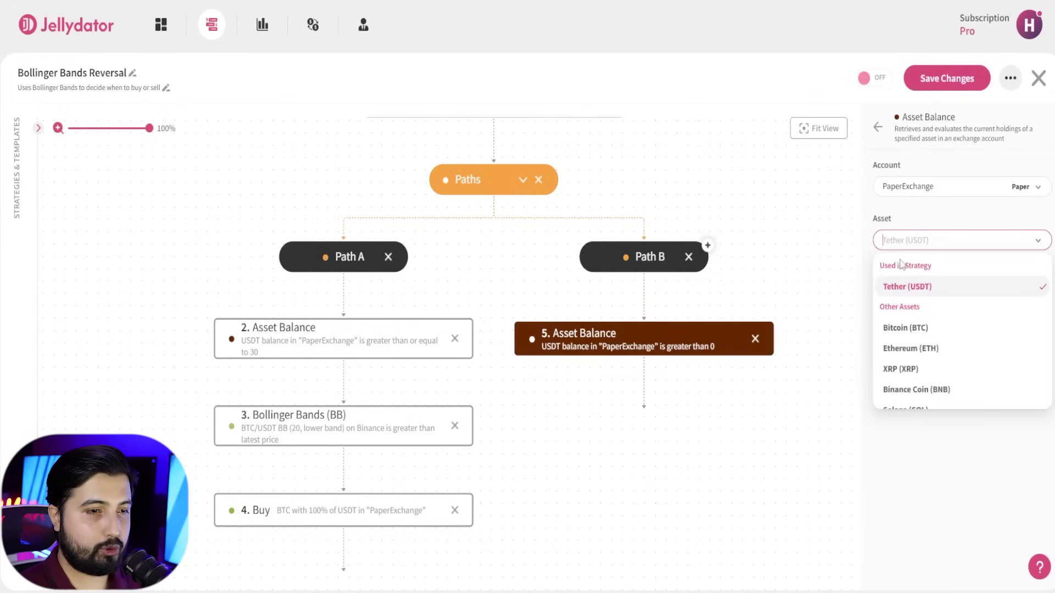
{"action": "left_click", "coordinate": [930, 329]}
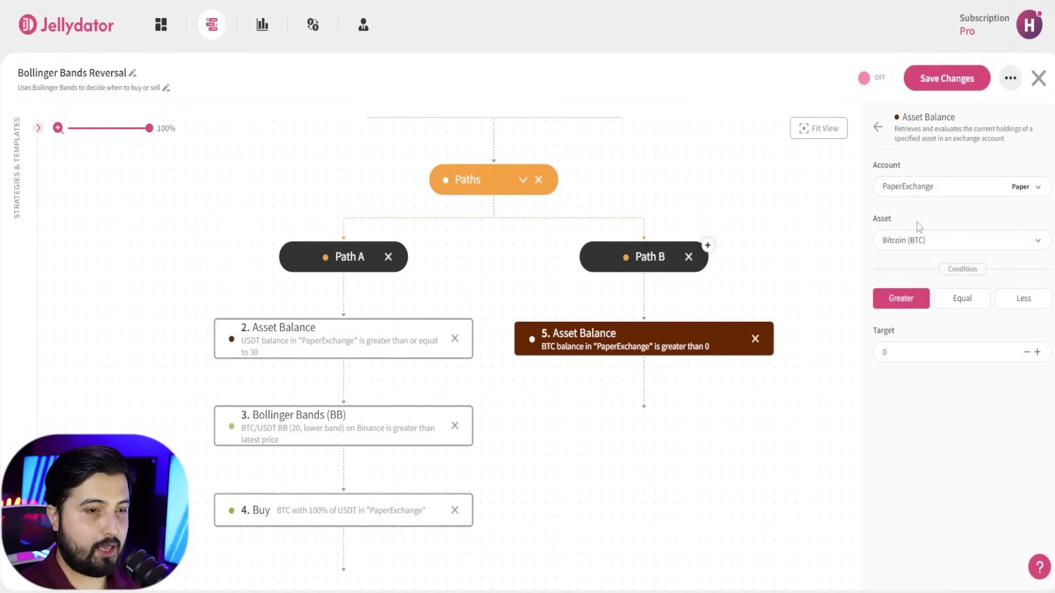
{"action": "left_click", "coordinate": [963, 302]}
{"action": "left_click", "coordinate": [909, 350]}
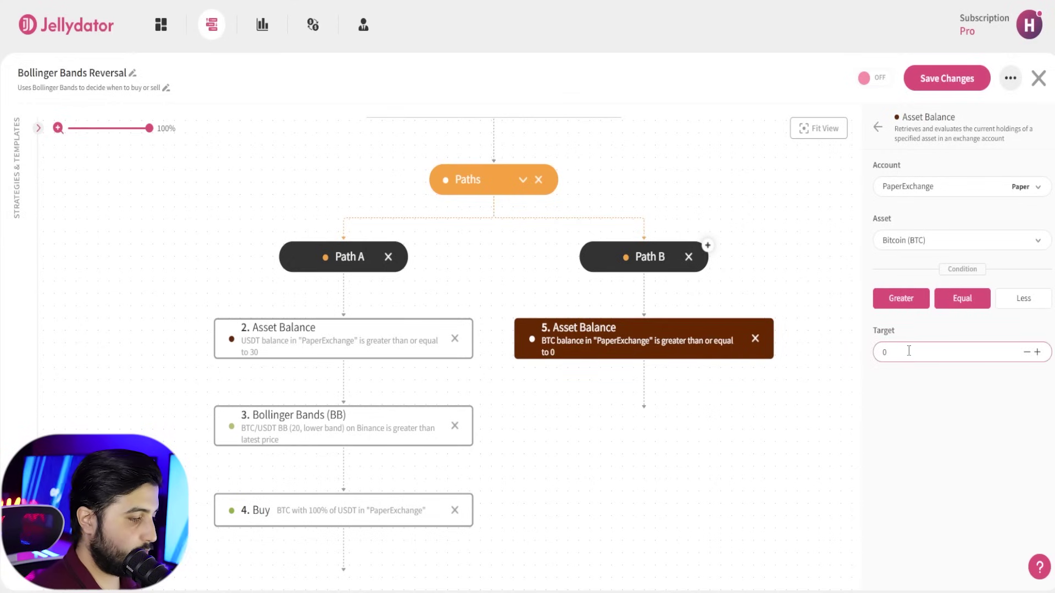
{"action": "type", "text": ".00000"}
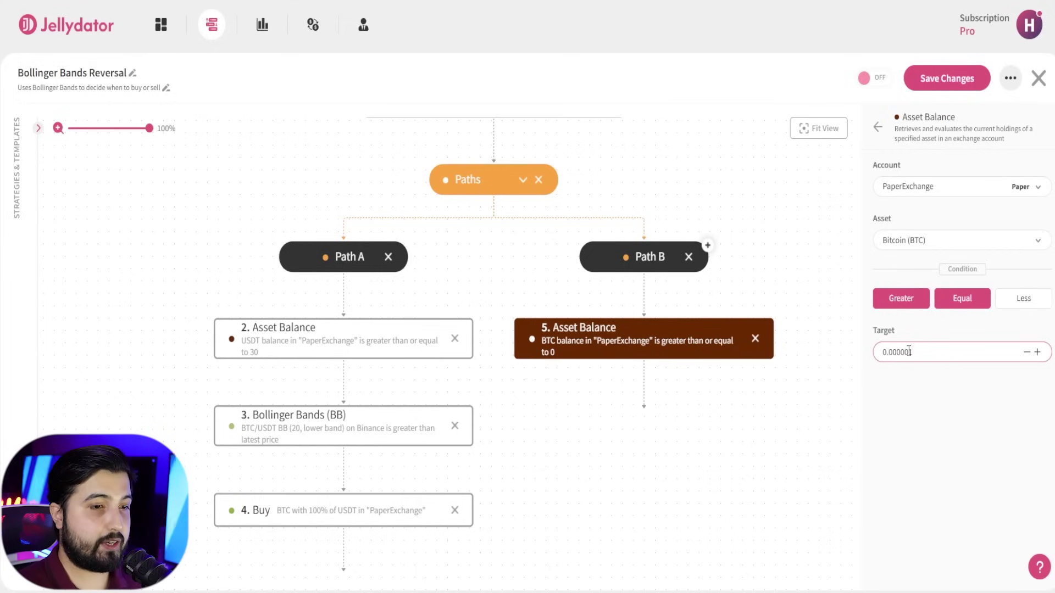
{"action": "type", "text": "1"}
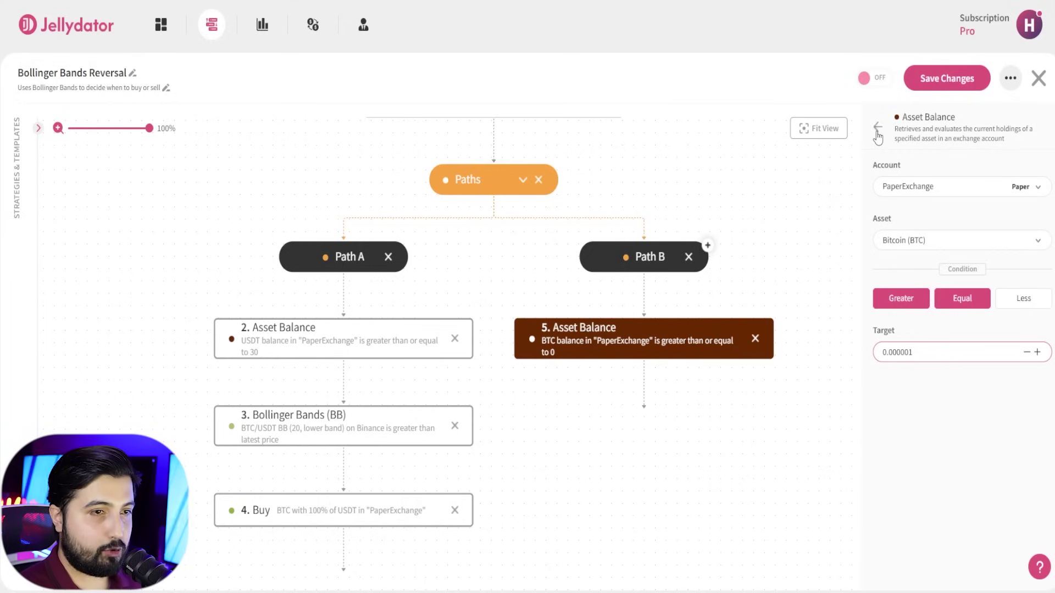
Place a Bollinger Bands step below Path B's Asset Balance step.
{"action": "left_click", "coordinate": [878, 128]}
{"action": "type", "text": "boll"}
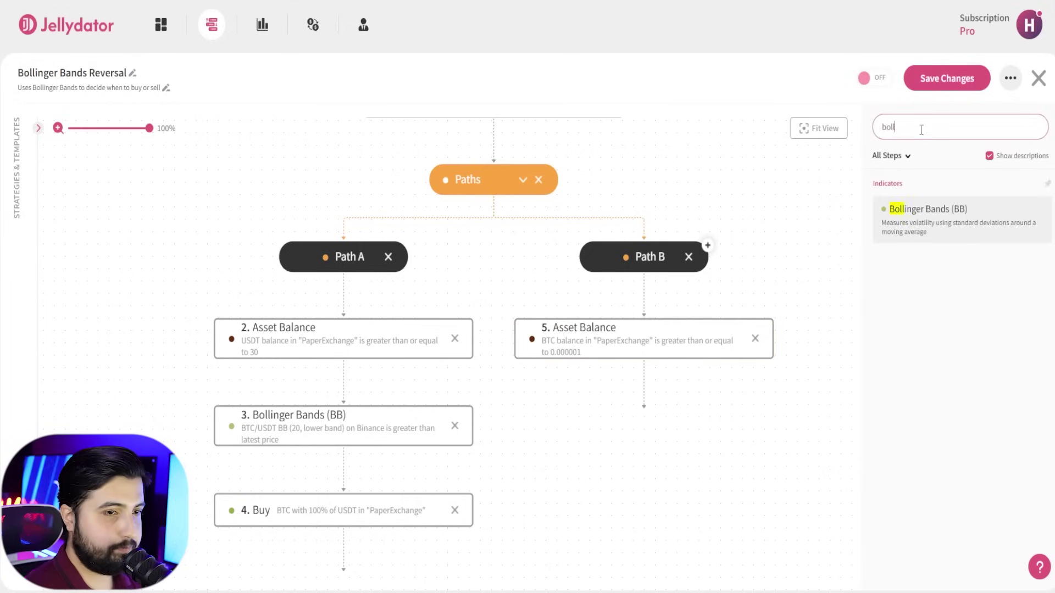
{"action": "left_click_drag", "start_coordinate": [897, 232], "coordinate": [624, 384]}
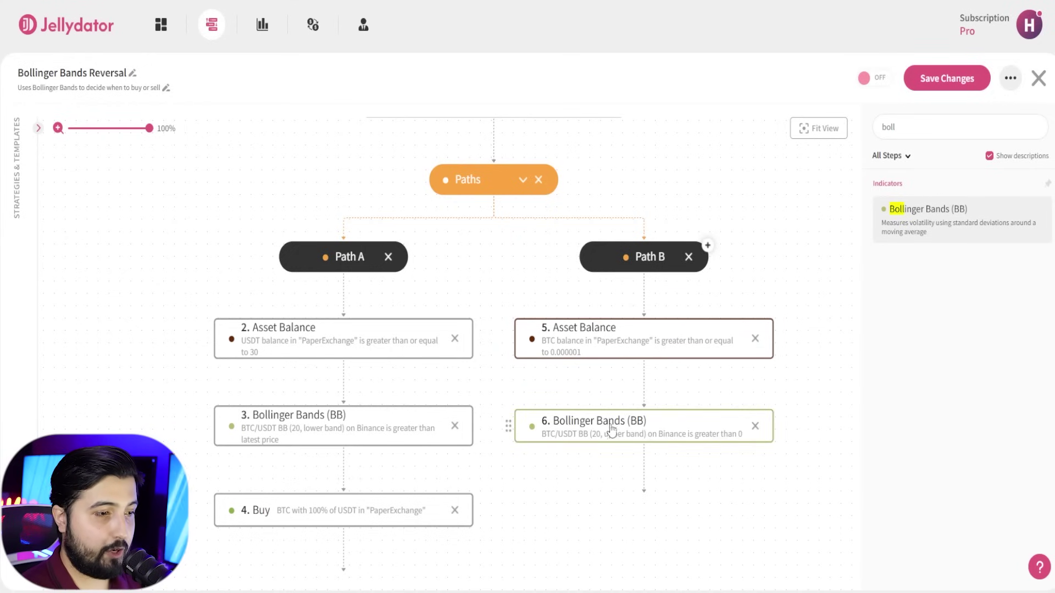
{"action": "left_click", "coordinate": [617, 430]}
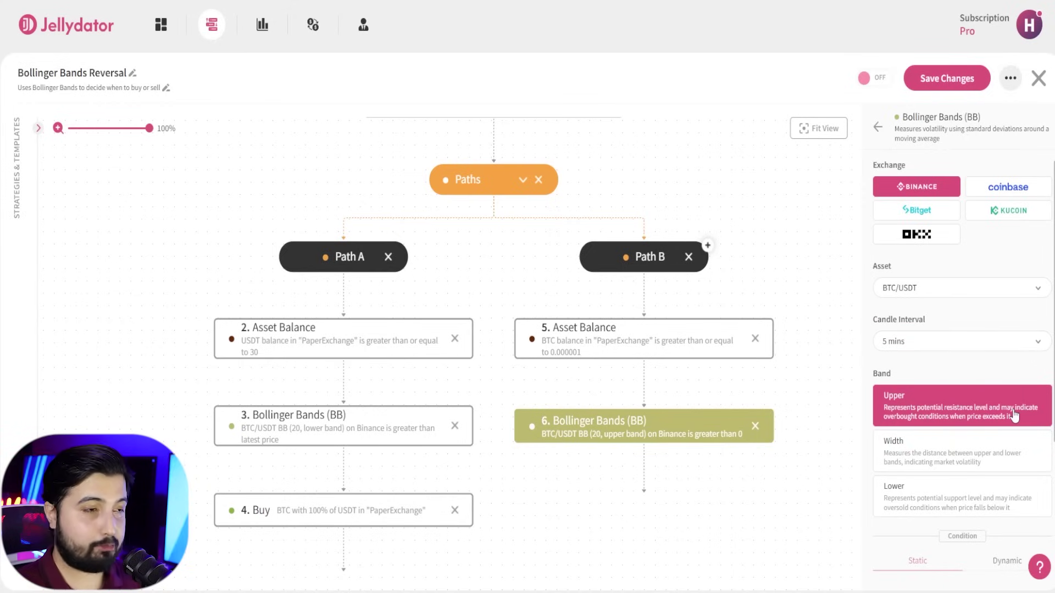
Set it to a dynamic condition: upper band less than Latest Price.
{"action": "scroll", "coordinate": [983, 376], "scroll_direction": "down", "scroll_amount": 4}
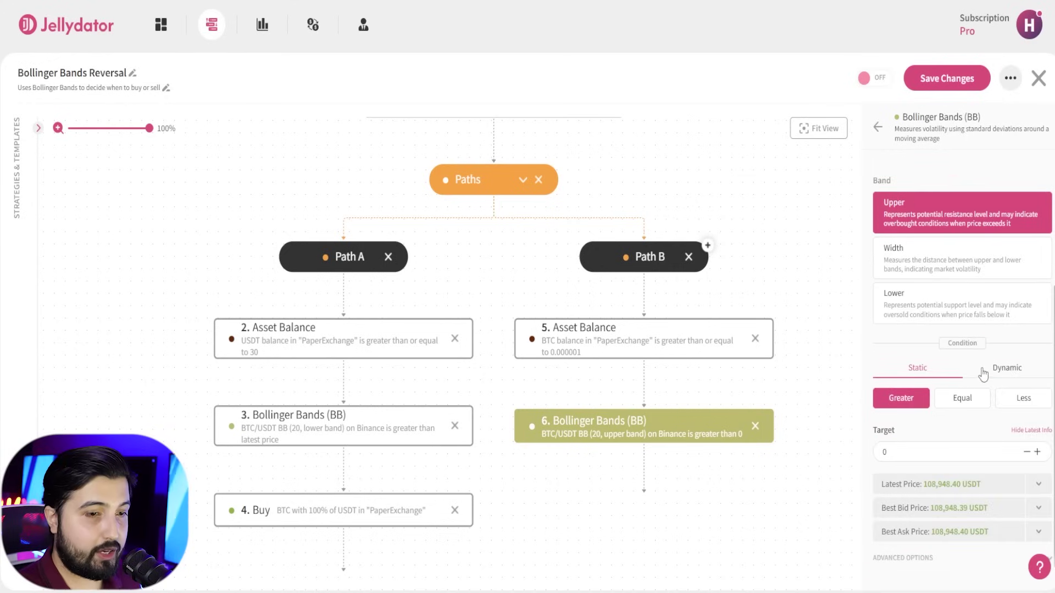
{"action": "left_click", "coordinate": [1012, 374]}
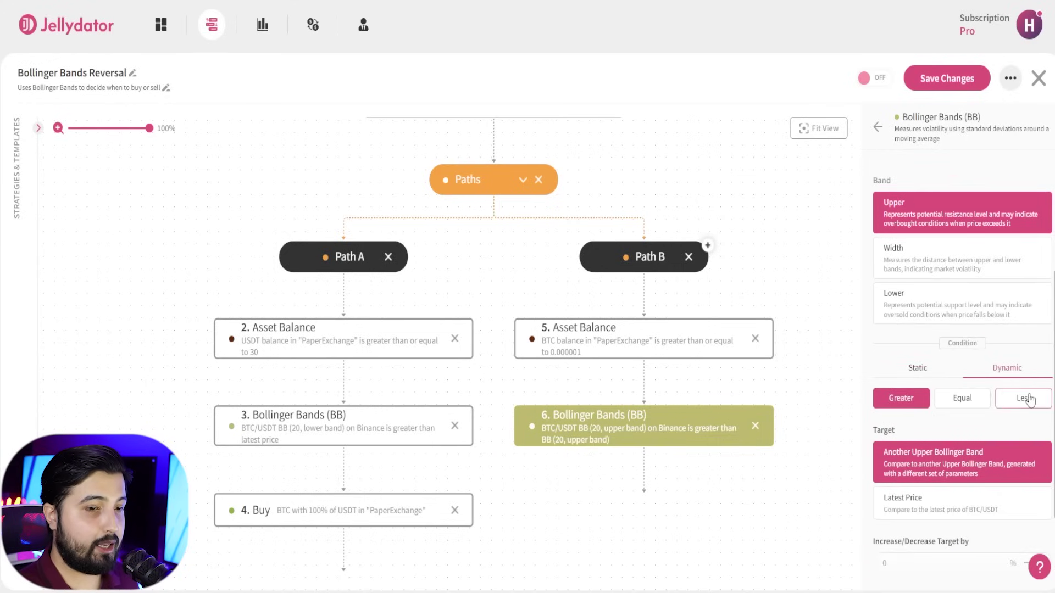
{"action": "left_click", "coordinate": [1024, 399]}
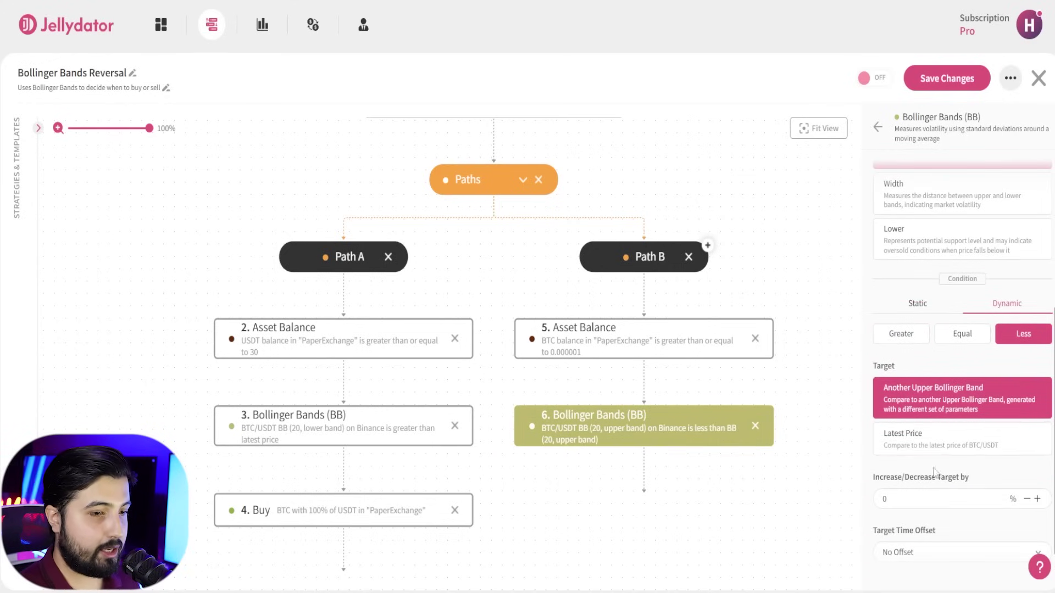
{"action": "scroll", "coordinate": [936, 455], "scroll_direction": "down", "scroll_amount": 1}
{"action": "left_click", "coordinate": [935, 450]}
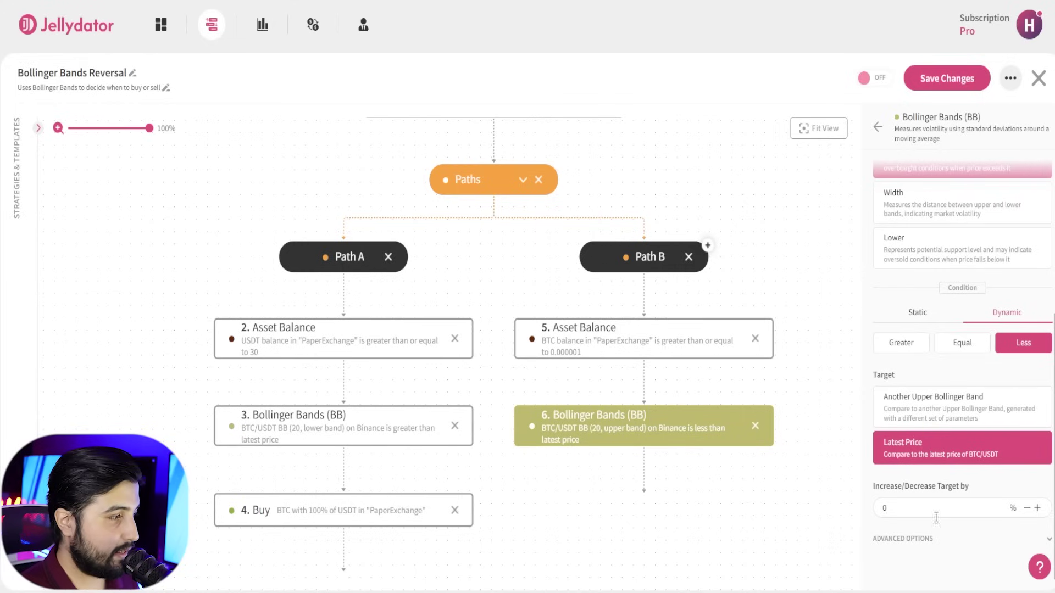
Place a Sell step at the end of Path B.
{"action": "left_click", "coordinate": [810, 487]}
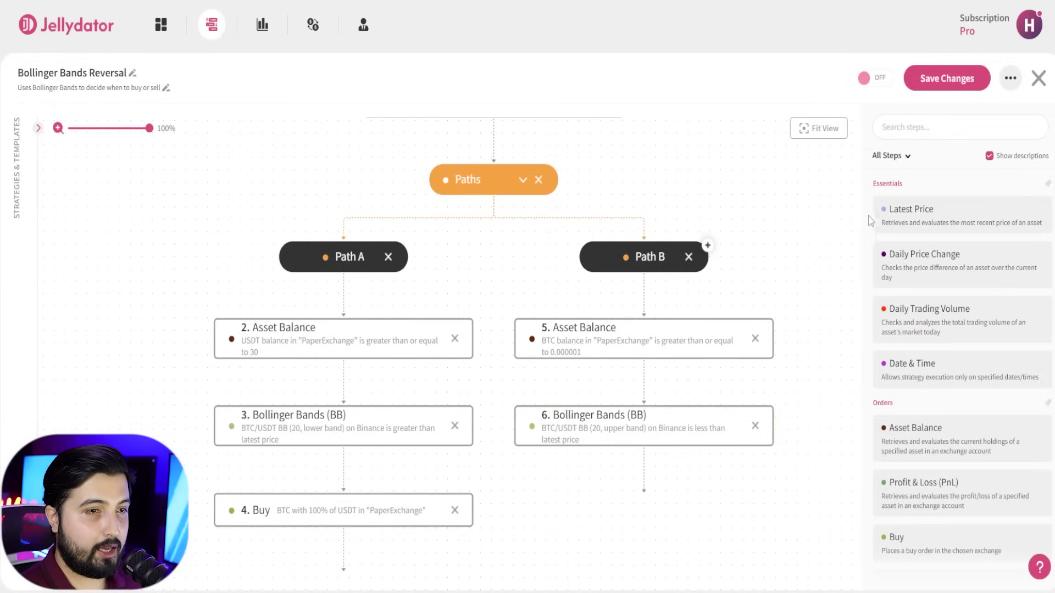
{"action": "left_click", "coordinate": [917, 126]}
{"action": "type", "text": "sell"}
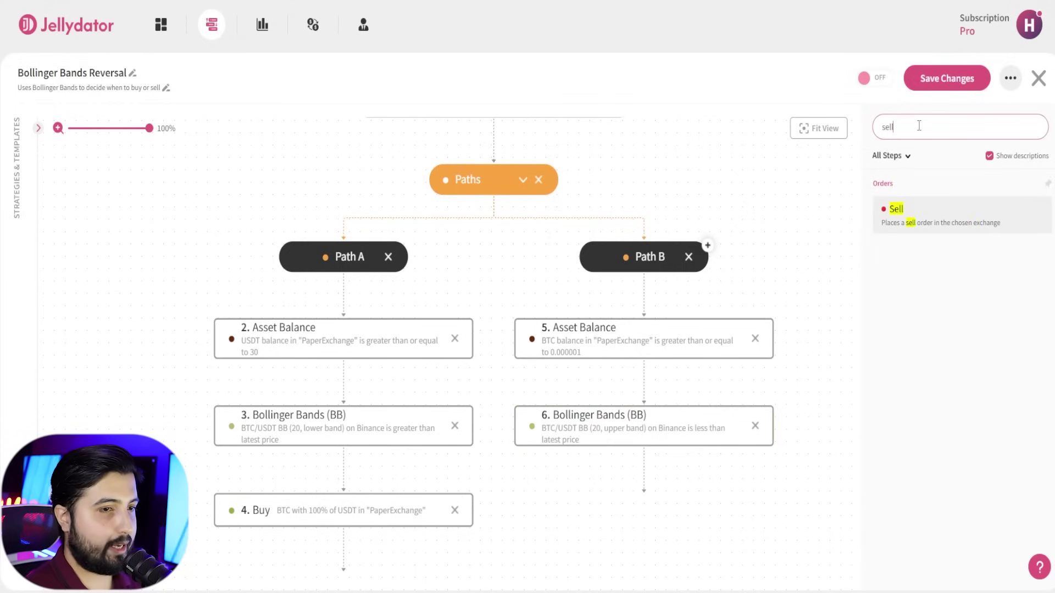
{"action": "left_click_drag", "start_coordinate": [954, 219], "coordinate": [667, 510]}
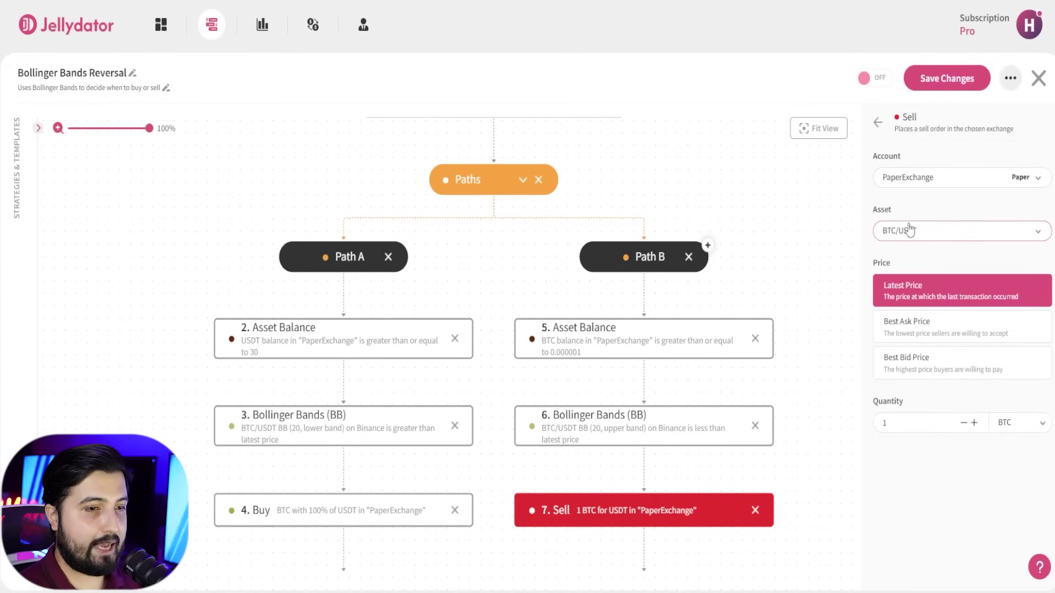
Set the Sell to Best Bid Price with quantity 100% of BTC.
{"action": "left_click", "coordinate": [928, 372]}
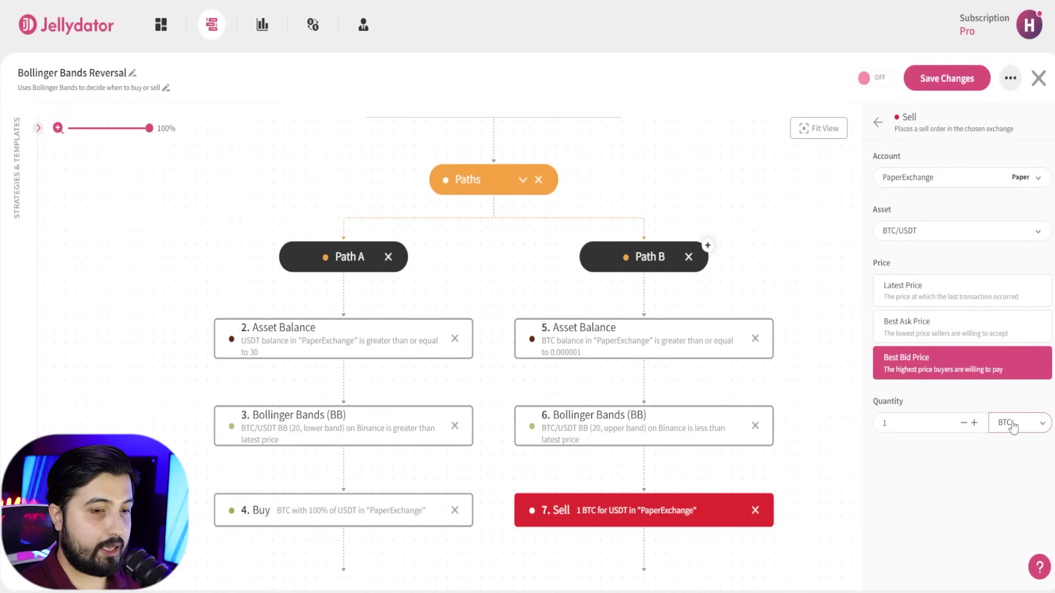
{"action": "left_click", "coordinate": [1010, 469]}
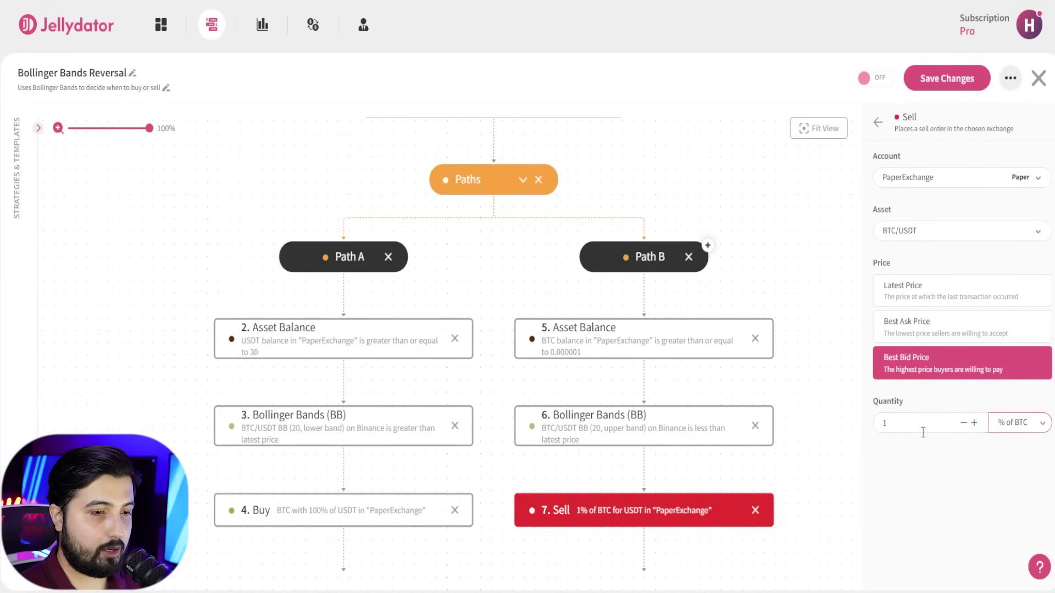
{"action": "type", "text": "00"}
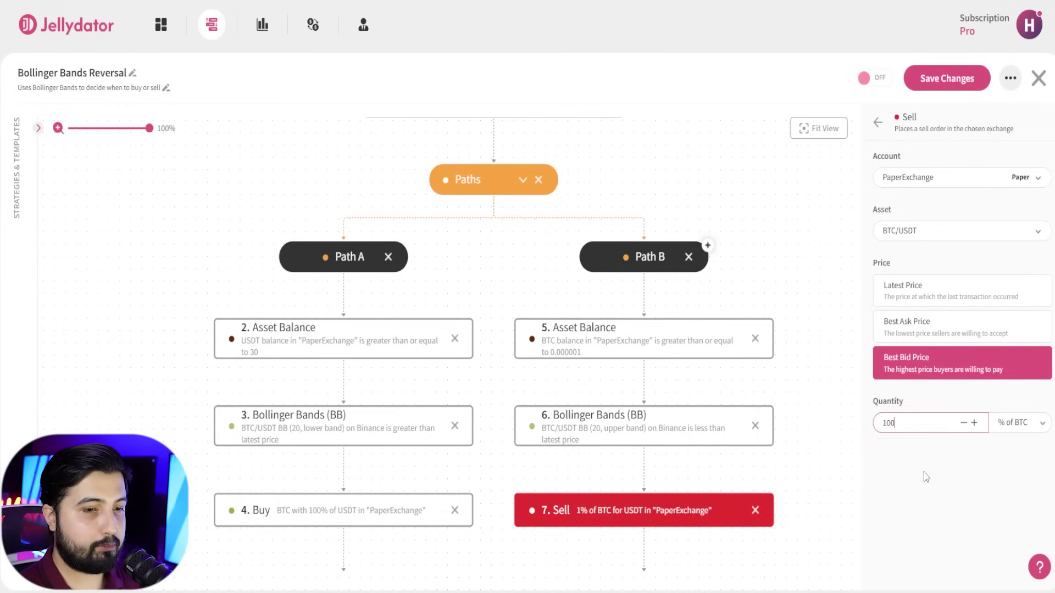
{"action": "left_click", "coordinate": [926, 477]}
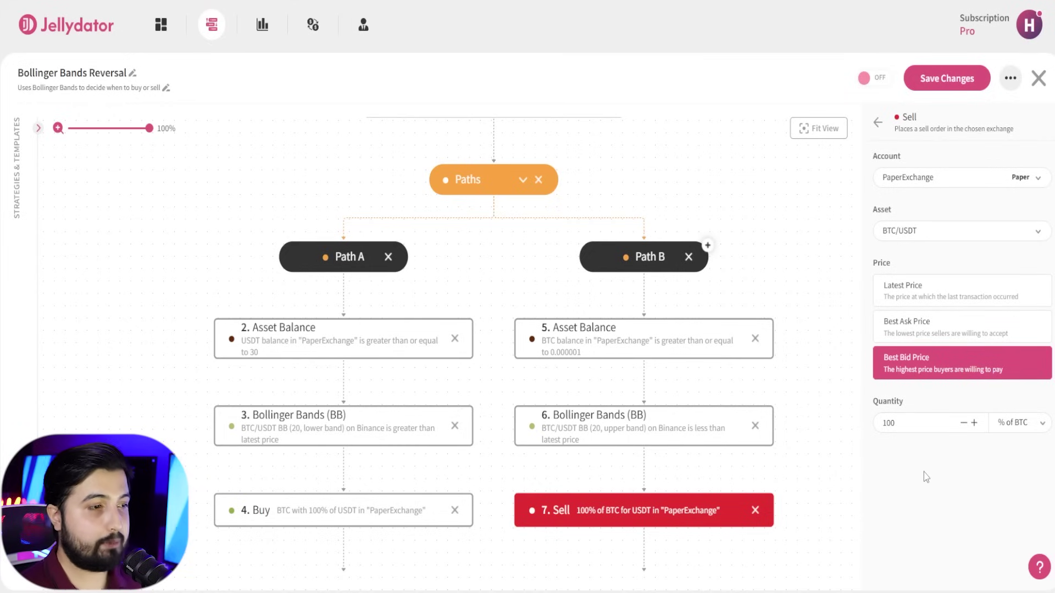
{"action": "left_click_drag", "start_coordinate": [761, 265], "coordinate": [785, 234]}
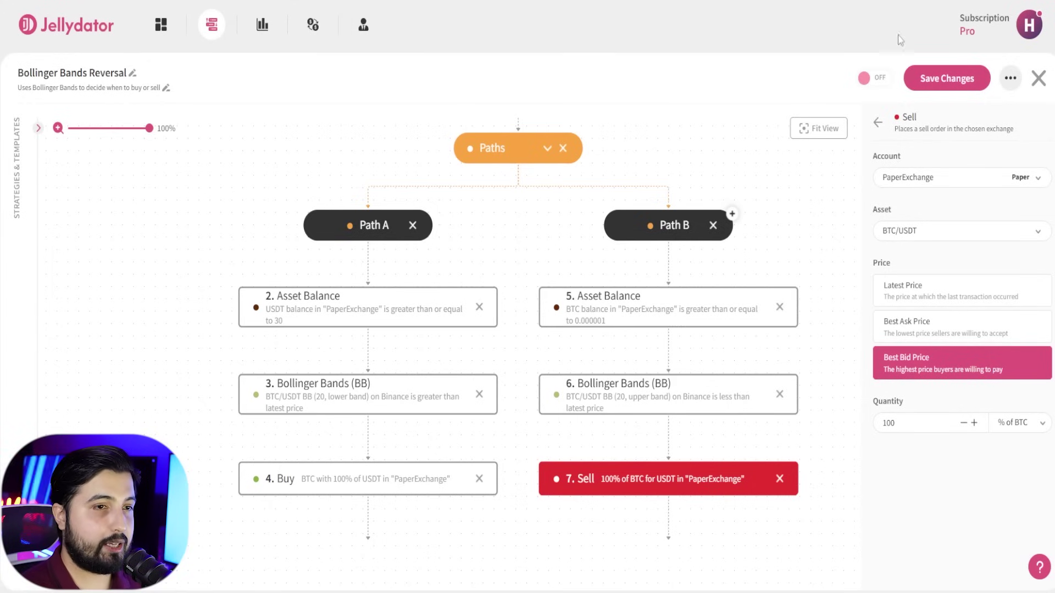
Save the Bollinger Bands Reversal strategy and switch its toggle from OFF to ON.
{"action": "left_click", "coordinate": [951, 78]}
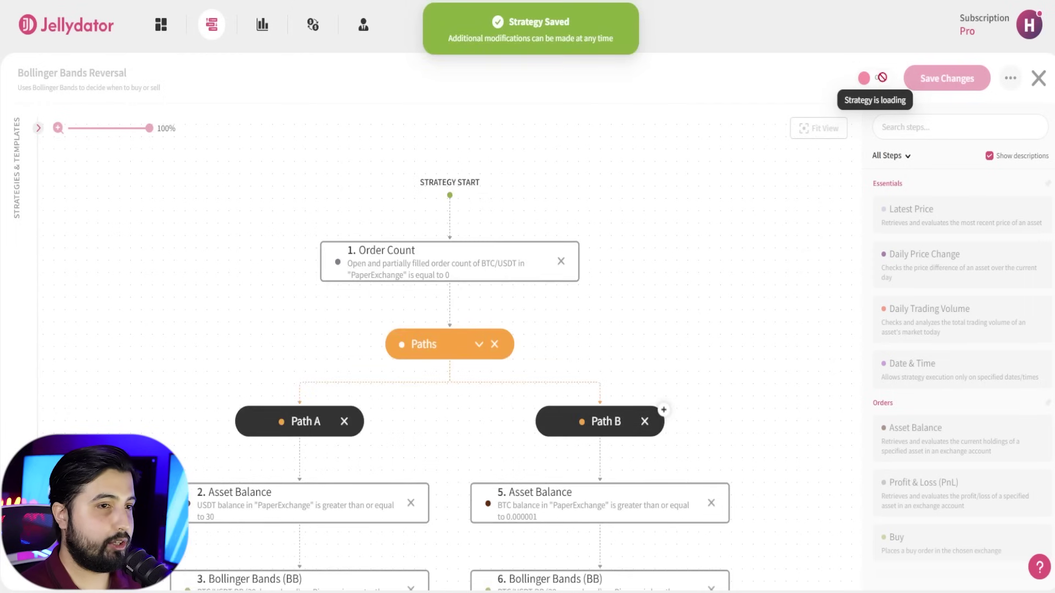
{"action": "left_click", "coordinate": [878, 77]}
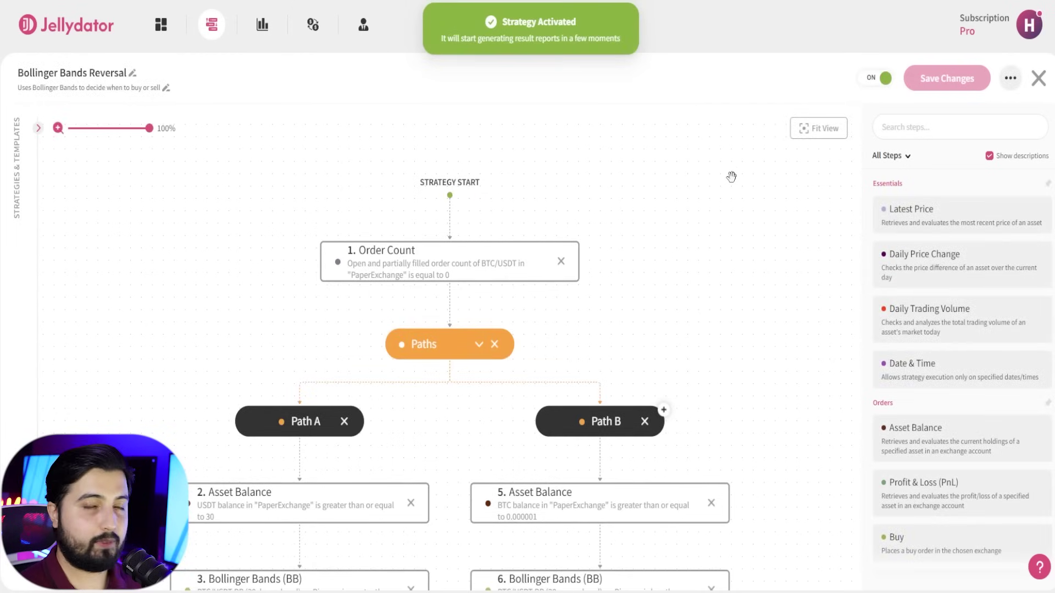